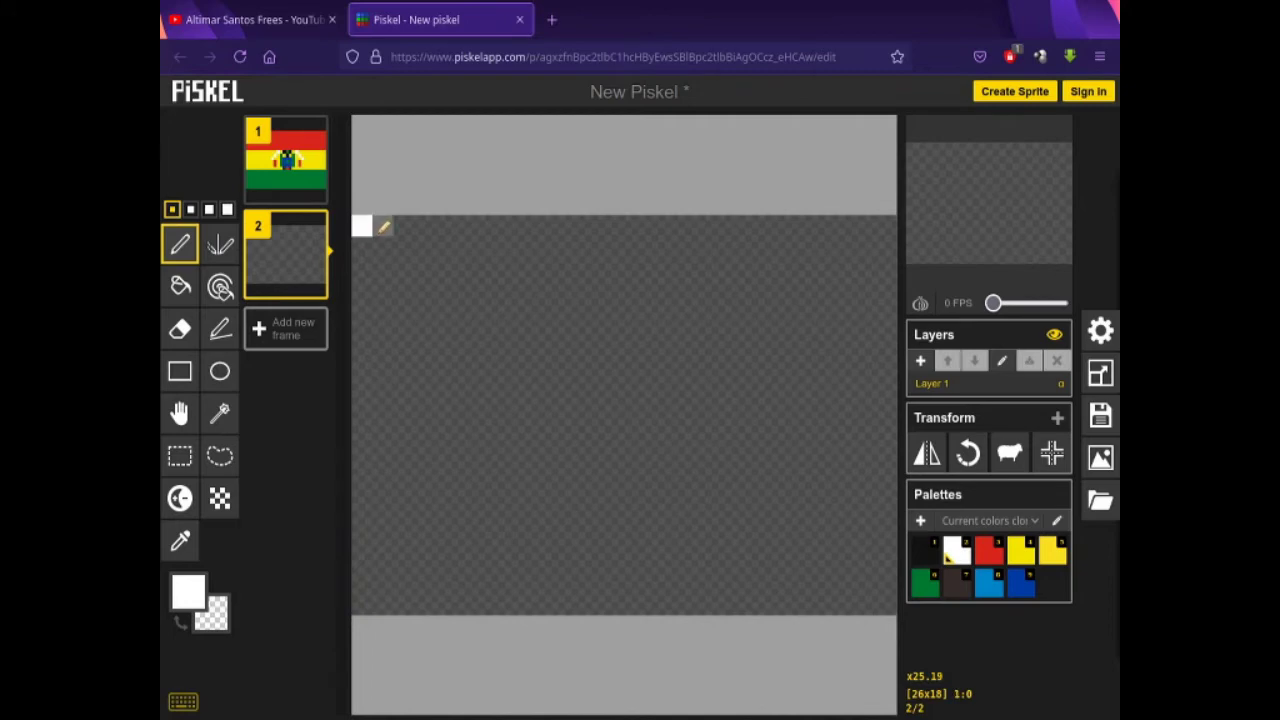
# Draw a white line 17 pixels long along the top edge of frame 2, with a vertical line down from its right end
pyautogui.moveTo(385, 227); pyautogui.dragTo(600, 226)
pyautogui.click(368, 224)
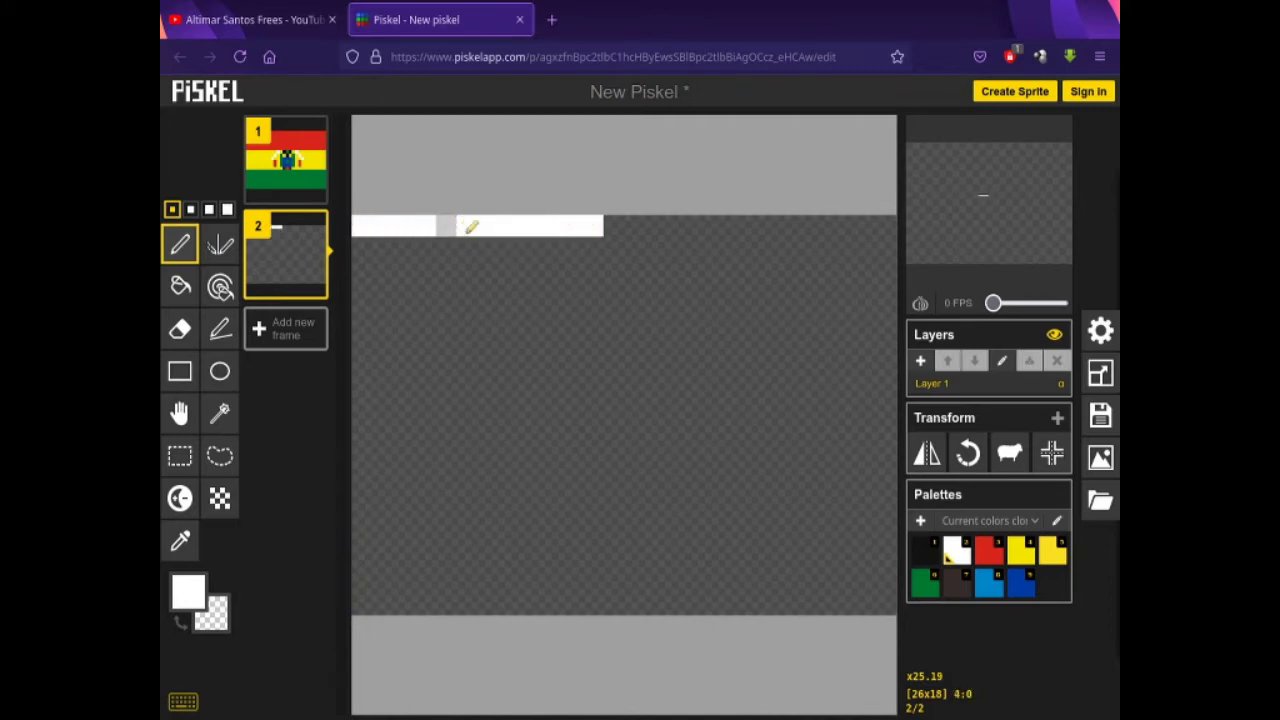
pyautogui.moveTo(619, 227); pyautogui.dragTo(703, 239)
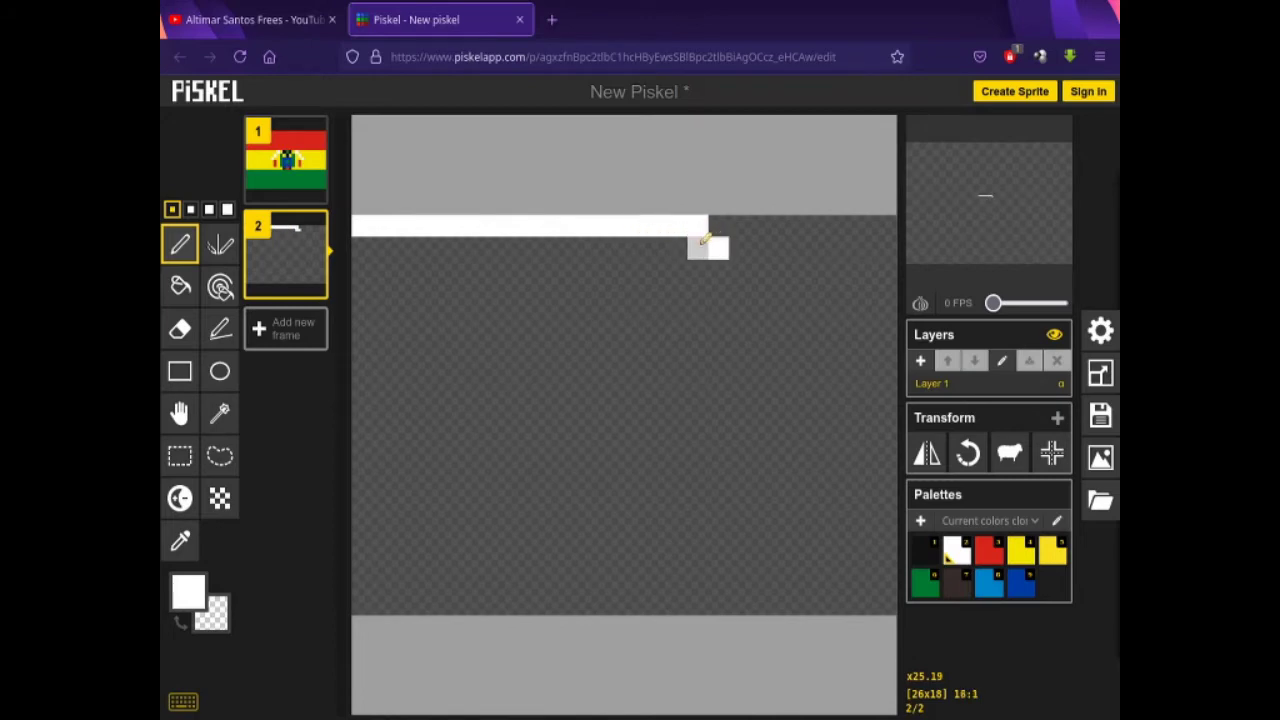
pyautogui.moveTo(703, 247)
pyautogui.mouseDown()
pyautogui.moveTo(695, 329)
pyautogui.moveTo(719, 545)
pyautogui.mouseUp()
pyautogui.moveTo(727, 447); pyautogui.dragTo(728, 557)
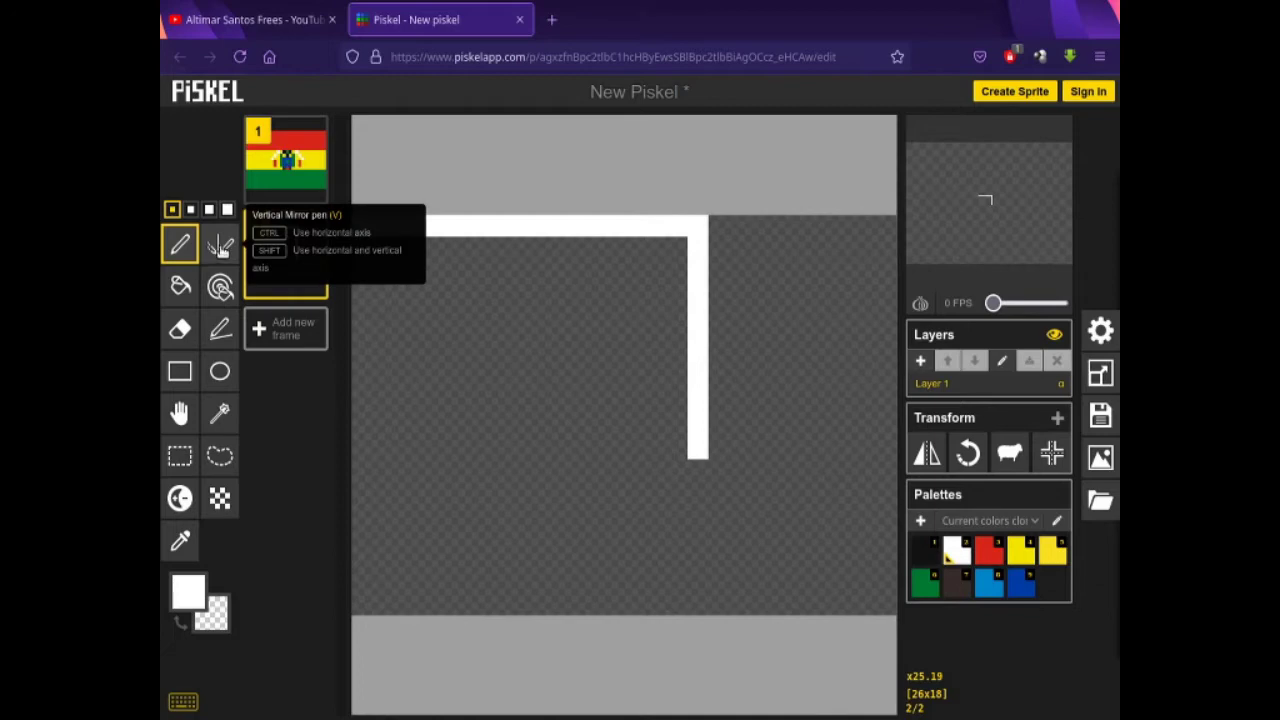
# Complete the white border as a rectangle 17 pixels wide and 18 high, and erase the stray pixels inside it
pyautogui.moveTo(364, 246)
pyautogui.mouseDown()
pyautogui.moveTo(379, 430)
pyautogui.moveTo(378, 476)
pyautogui.moveTo(366, 395)
pyautogui.moveTo(358, 597)
pyautogui.mouseUp()
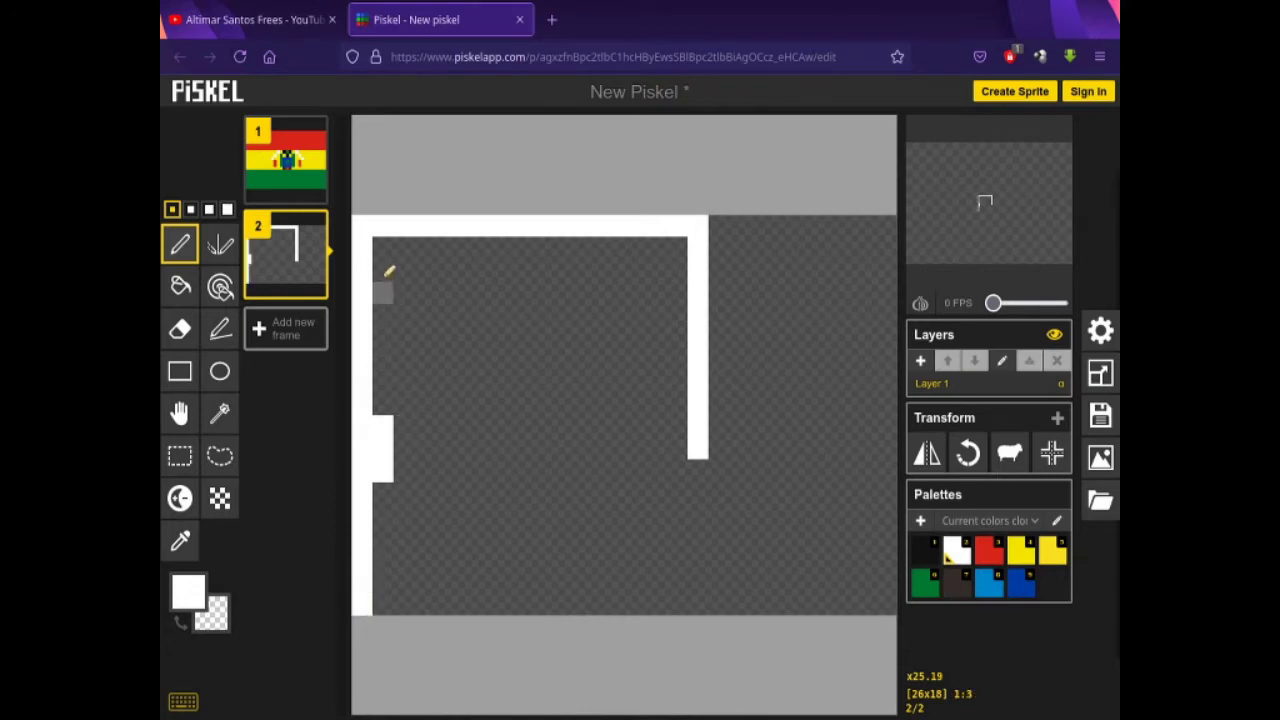
pyautogui.click(1100, 373)
pyautogui.click(386, 498)
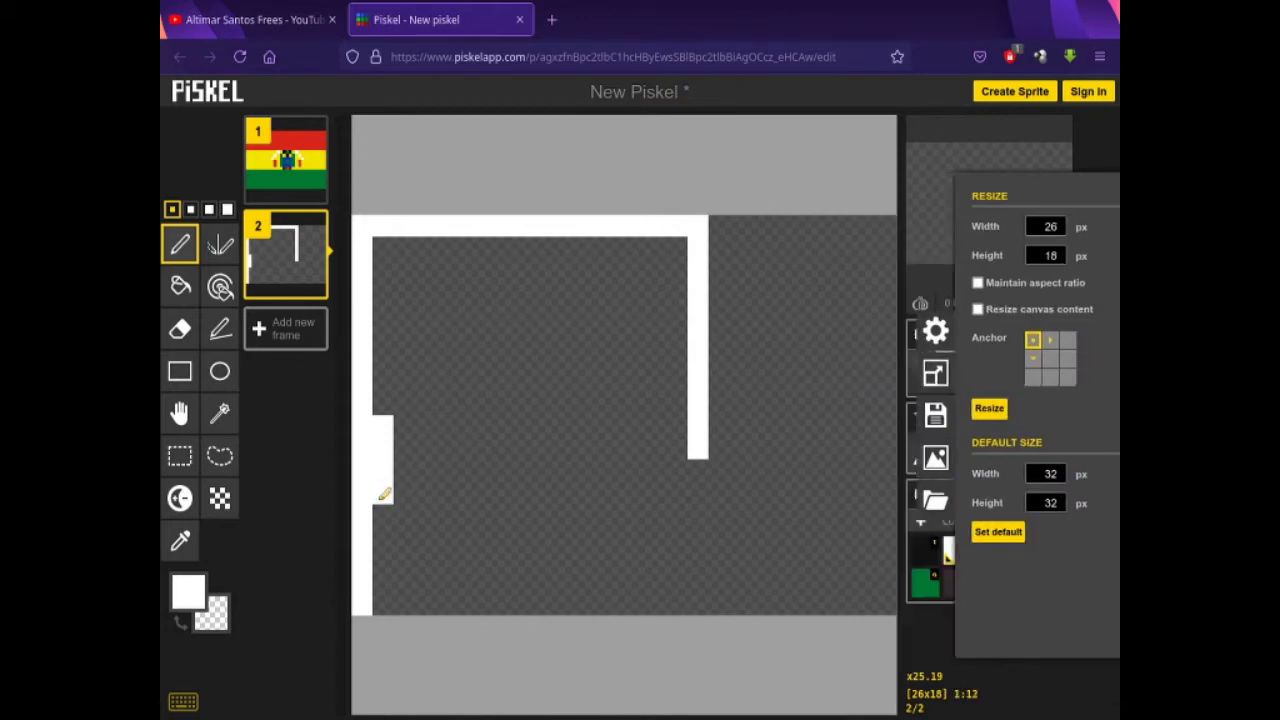
pyautogui.moveTo(383, 249)
pyautogui.mouseDown()
pyautogui.moveTo(655, 267)
pyautogui.moveTo(674, 241)
pyautogui.moveTo(503, 236)
pyautogui.moveTo(390, 253)
pyautogui.moveTo(683, 246)
pyautogui.moveTo(653, 273)
pyautogui.moveTo(594, 249)
pyautogui.moveTo(474, 301)
pyautogui.moveTo(382, 420)
pyautogui.moveTo(374, 602)
pyautogui.moveTo(510, 587)
pyautogui.moveTo(536, 592)
pyautogui.moveTo(470, 603)
pyautogui.moveTo(681, 605)
pyautogui.moveTo(703, 570)
pyautogui.moveTo(702, 483)
pyautogui.mouseUp()
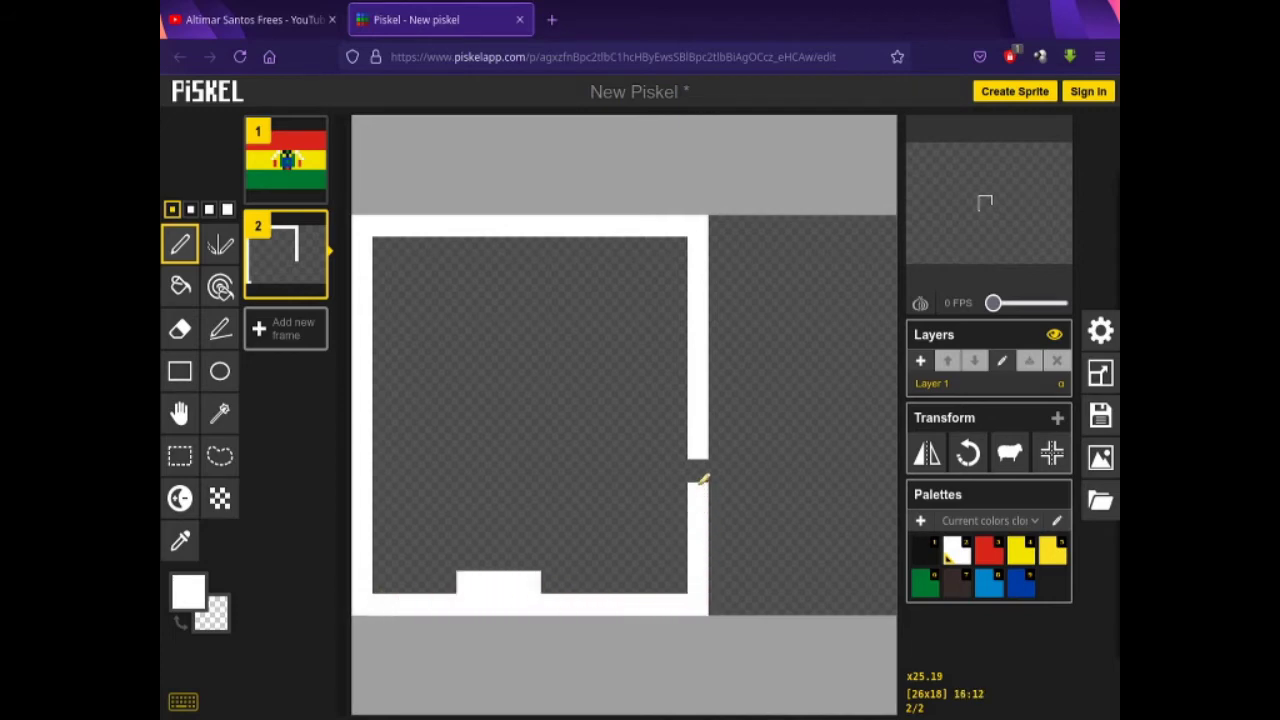
pyautogui.moveTo(486, 580)
pyautogui.mouseDown()
pyautogui.moveTo(462, 582)
pyautogui.moveTo(540, 580)
pyautogui.mouseUp()
# Fill both upper inner corners of the border with white pixels in a stair-step shape to form an arch
pyautogui.moveTo(406, 264); pyautogui.dragTo(408, 285)
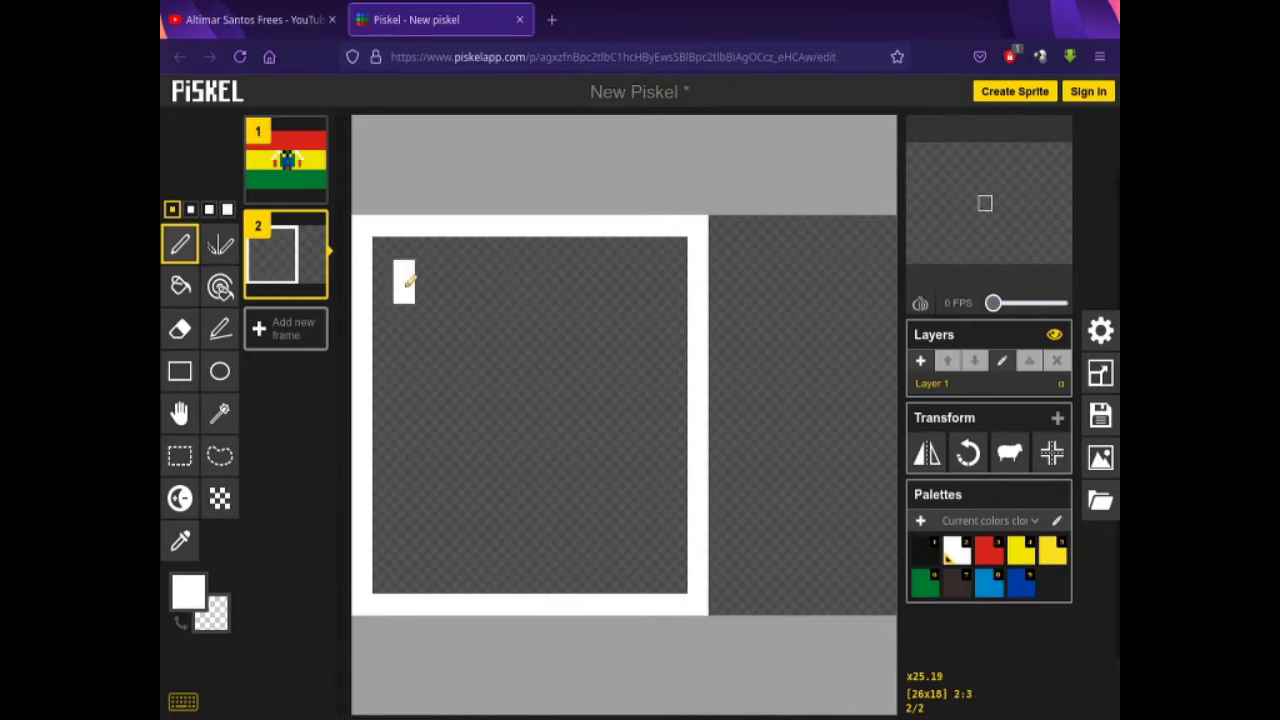
pyautogui.click(640, 273)
pyautogui.moveTo(646, 274); pyautogui.dragTo(656, 294)
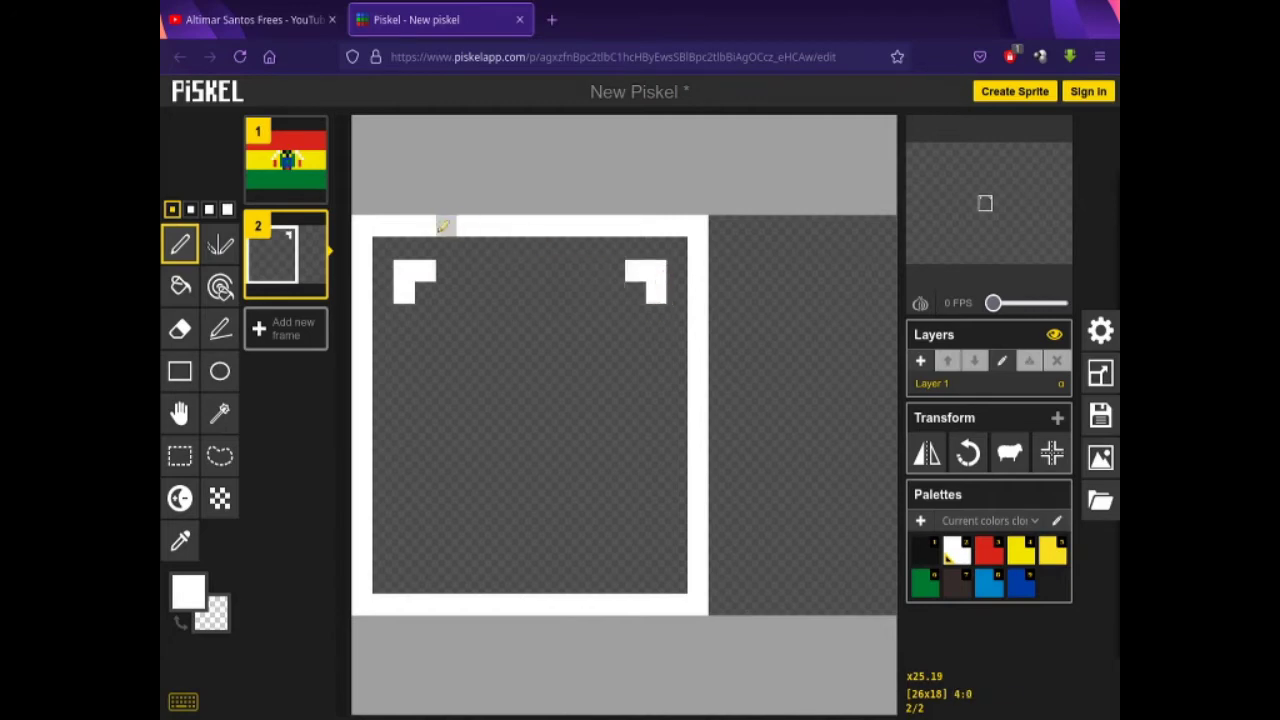
pyautogui.moveTo(443, 249)
pyautogui.mouseDown()
pyautogui.moveTo(479, 255)
pyautogui.moveTo(430, 250)
pyautogui.moveTo(487, 250)
pyautogui.moveTo(390, 251)
pyautogui.moveTo(396, 342)
pyautogui.mouseUp()
pyautogui.moveTo(594, 249)
pyautogui.mouseDown()
pyautogui.moveTo(646, 246)
pyautogui.moveTo(691, 274)
pyautogui.moveTo(680, 323)
pyautogui.mouseUp()
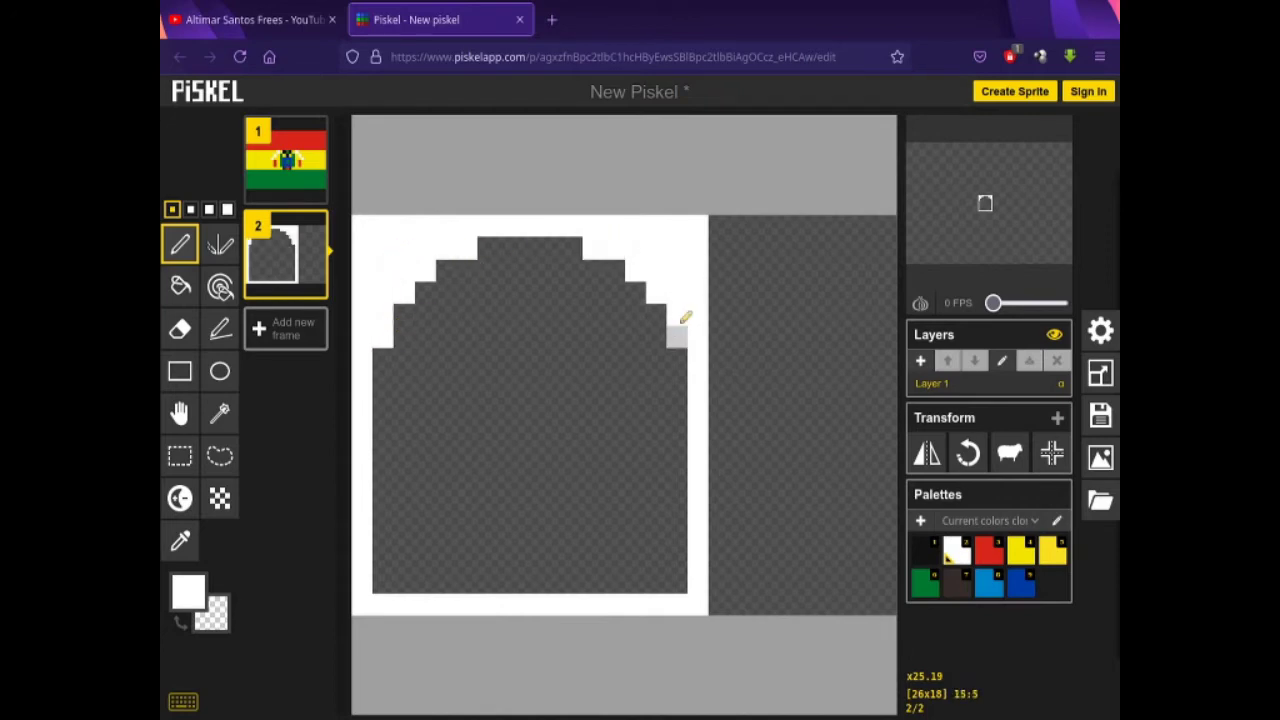
# Outline the mushroom cap in black along the inside of the white arch and down both sides
pyautogui.click(925, 550)
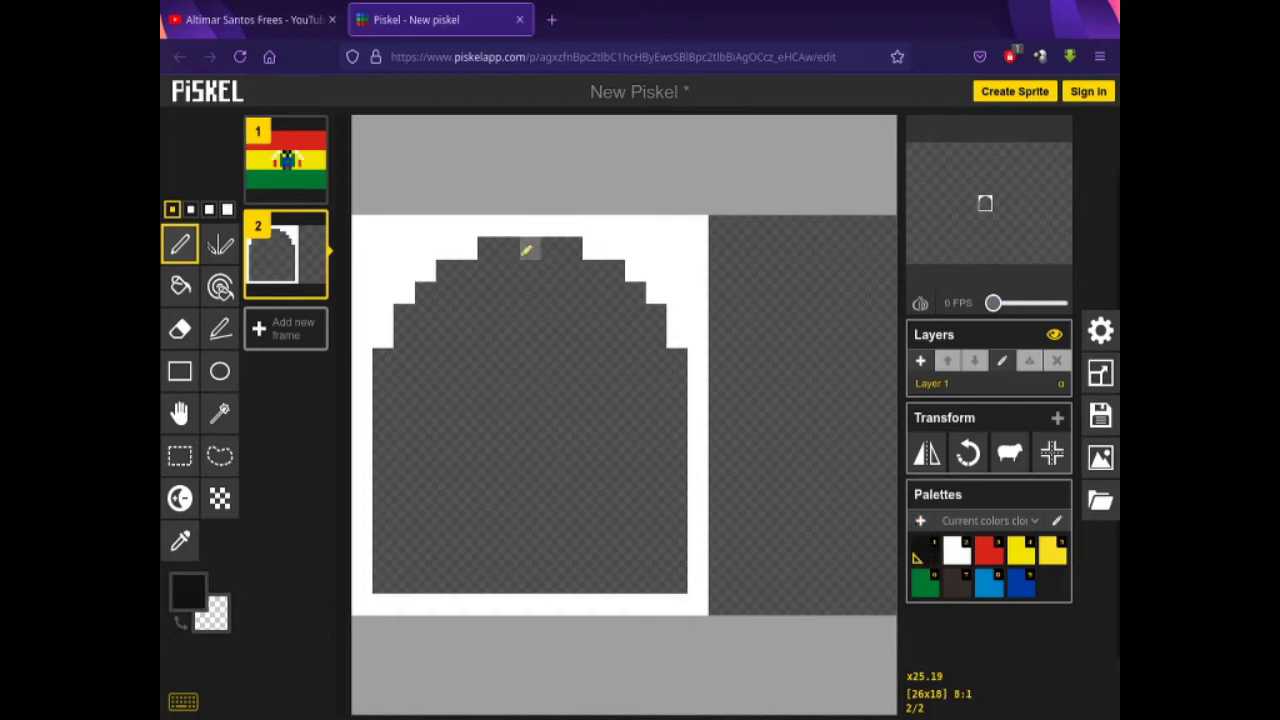
pyautogui.moveTo(490, 250); pyautogui.dragTo(551, 246)
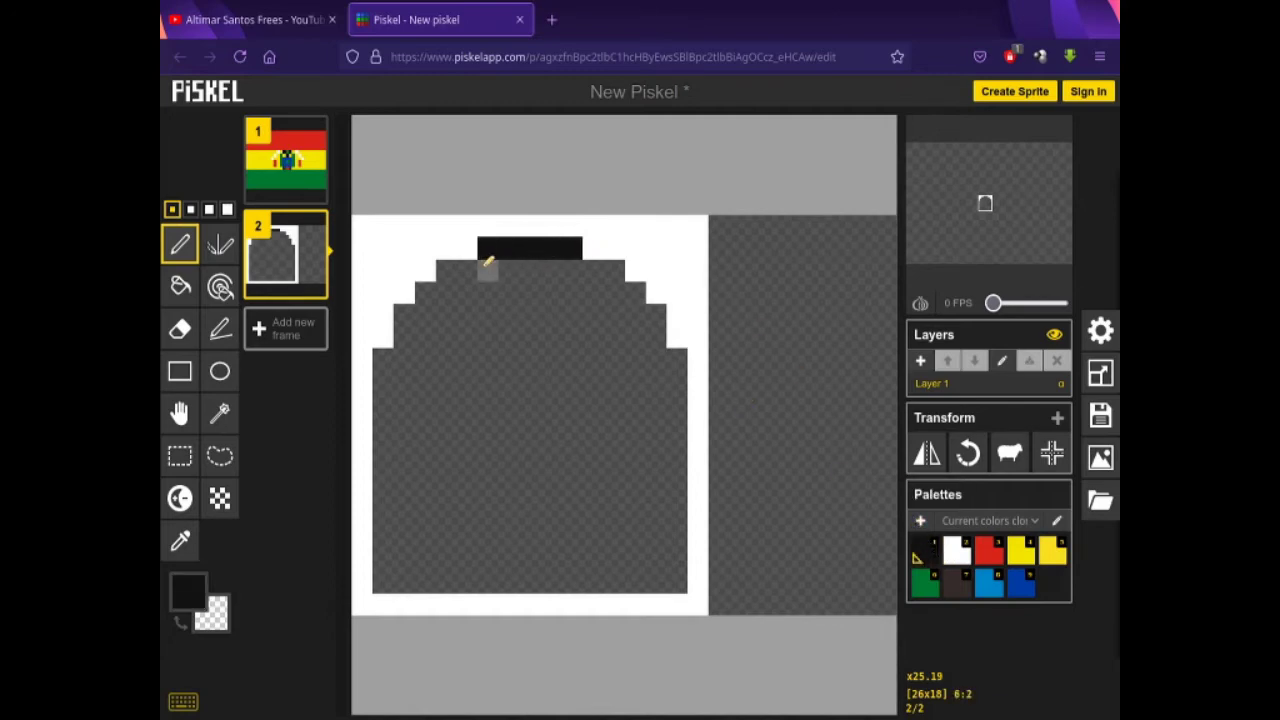
pyautogui.moveTo(448, 269)
pyautogui.mouseDown()
pyautogui.moveTo(386, 360)
pyautogui.moveTo(383, 428)
pyautogui.mouseUp()
pyautogui.moveTo(584, 263); pyautogui.dragTo(614, 266)
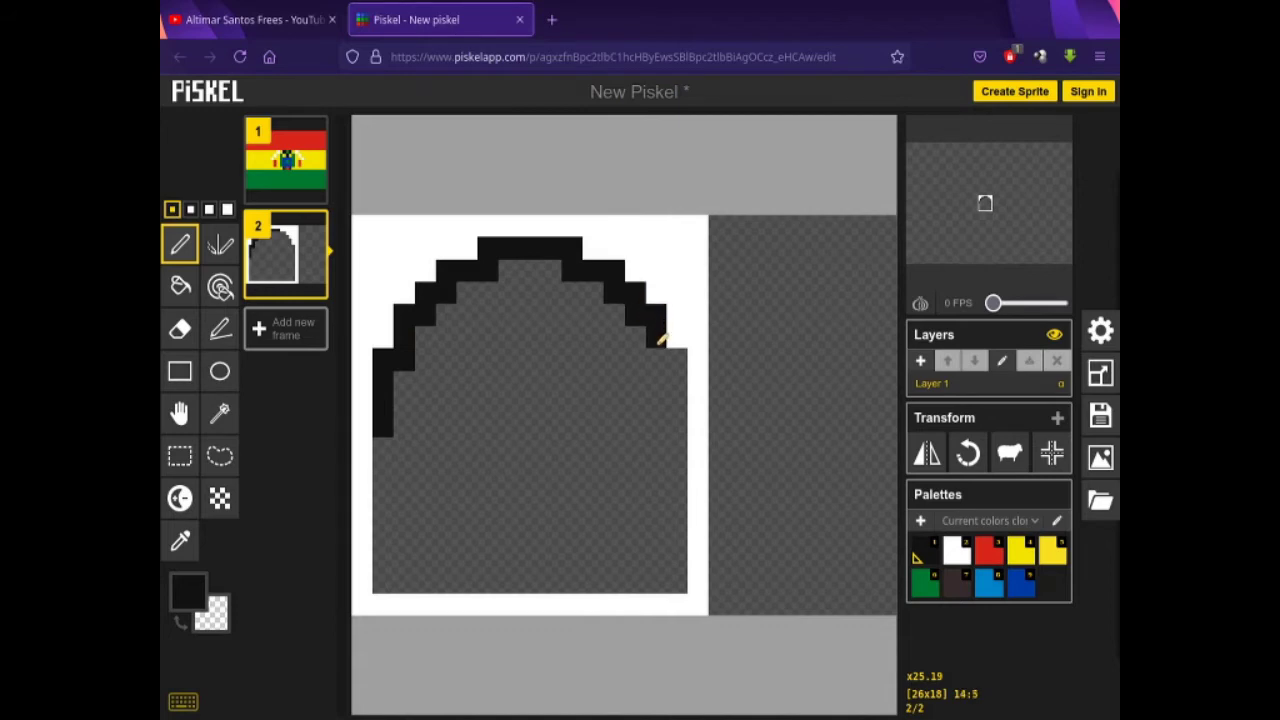
pyautogui.moveTo(677, 424); pyautogui.dragTo(676, 476)
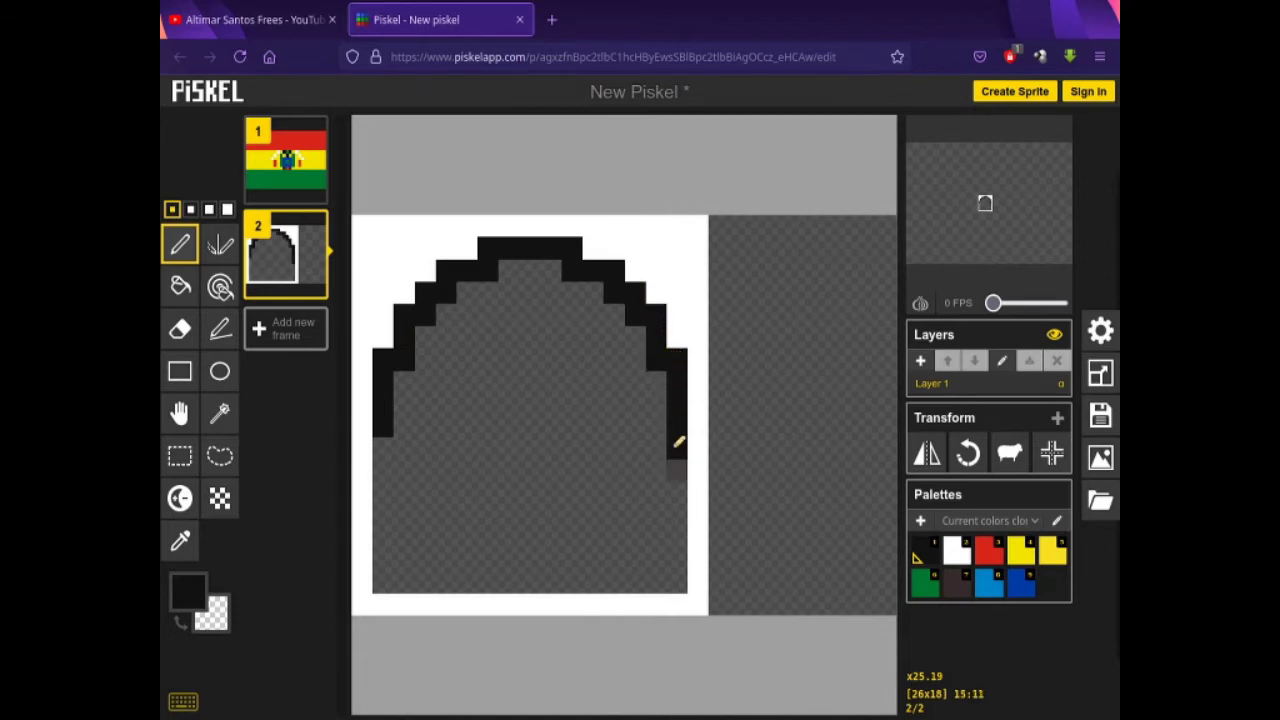
# Draw the stem's black base line just above the lower white border and erase the misplaced pixels at its left end
pyautogui.moveTo(446, 580); pyautogui.dragTo(600, 580)
pyautogui.click(426, 578)
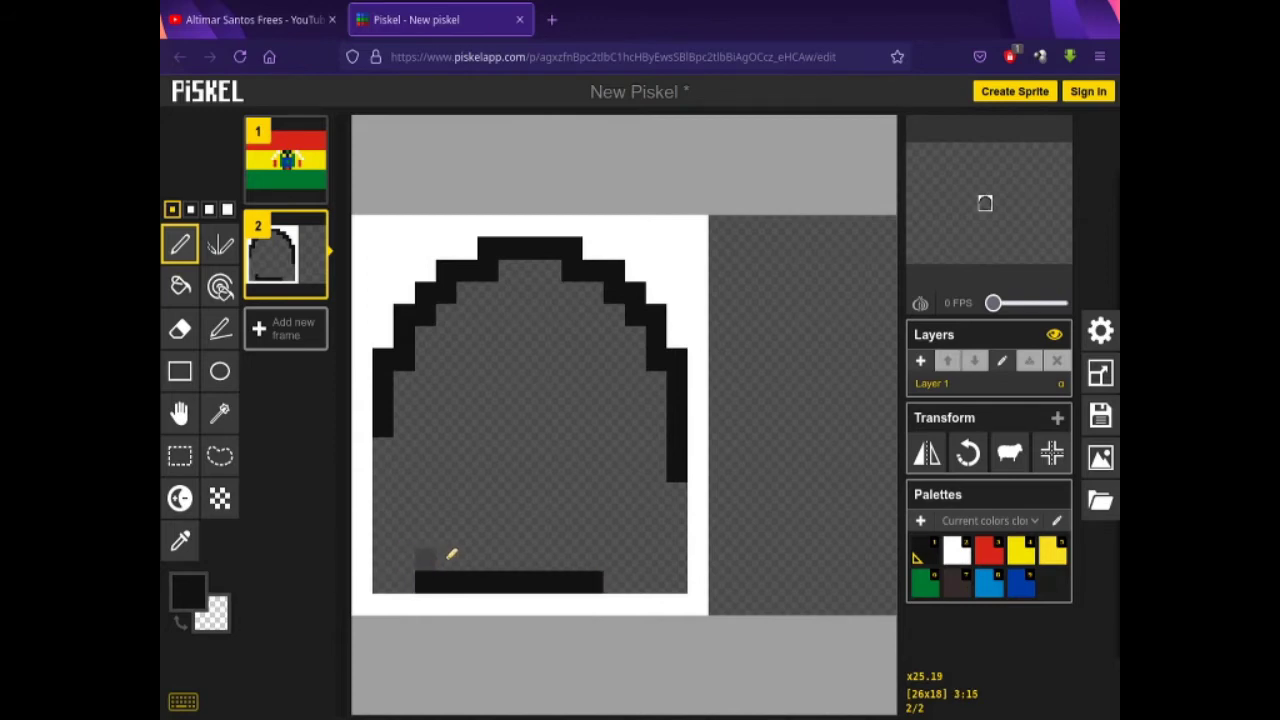
pyautogui.rightClick(442, 574)
pyautogui.moveTo(440, 574); pyautogui.dragTo(408, 534)
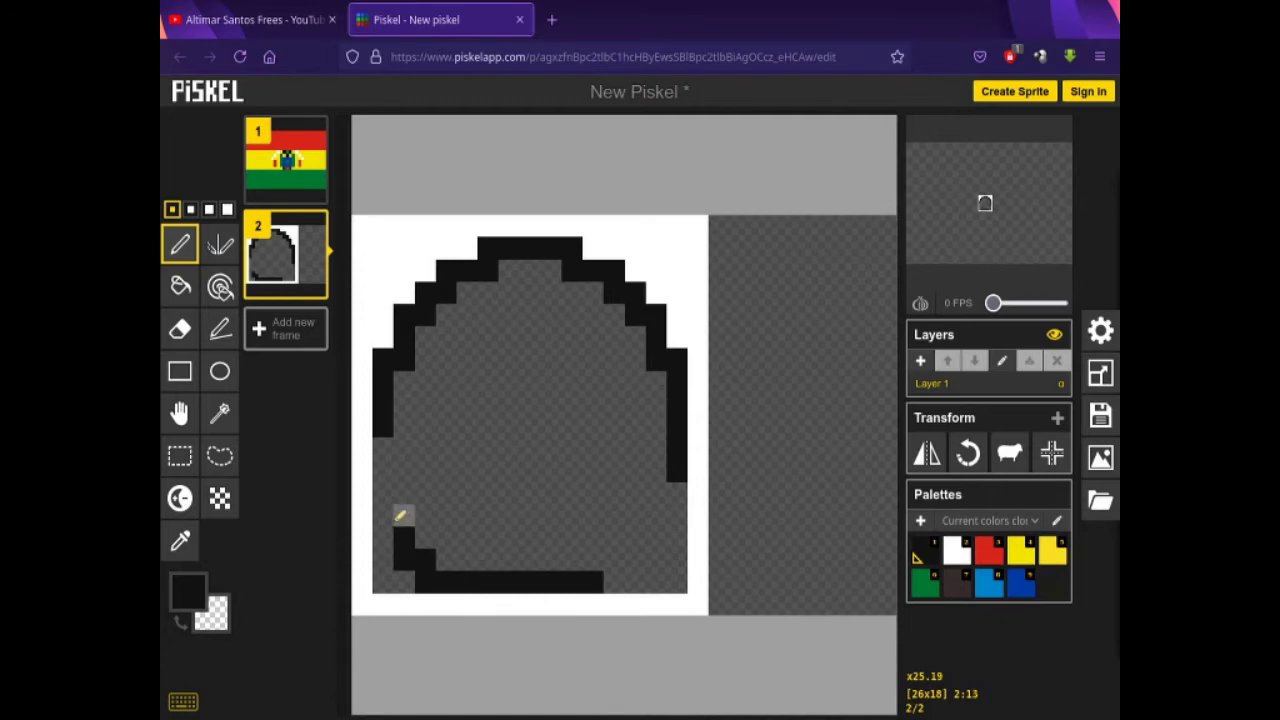
pyautogui.rightClick(407, 515)
pyautogui.rightClick(407, 544)
pyautogui.rightClick(426, 580)
# Draw the stem's stepped black sides up from the base line and join them to both sides of the cap
pyautogui.click(426, 561)
pyautogui.click(425, 538)
pyautogui.click(405, 515)
pyautogui.moveTo(383, 493); pyautogui.dragTo(452, 493)
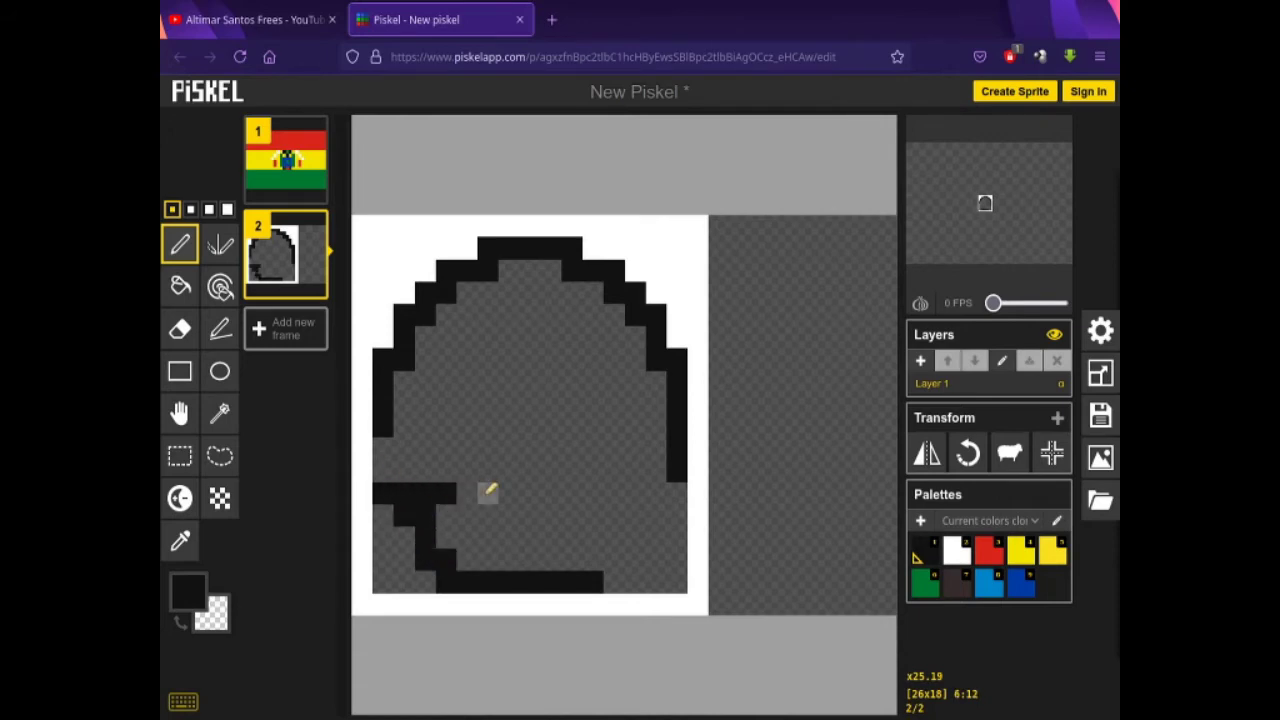
pyautogui.click(386, 449)
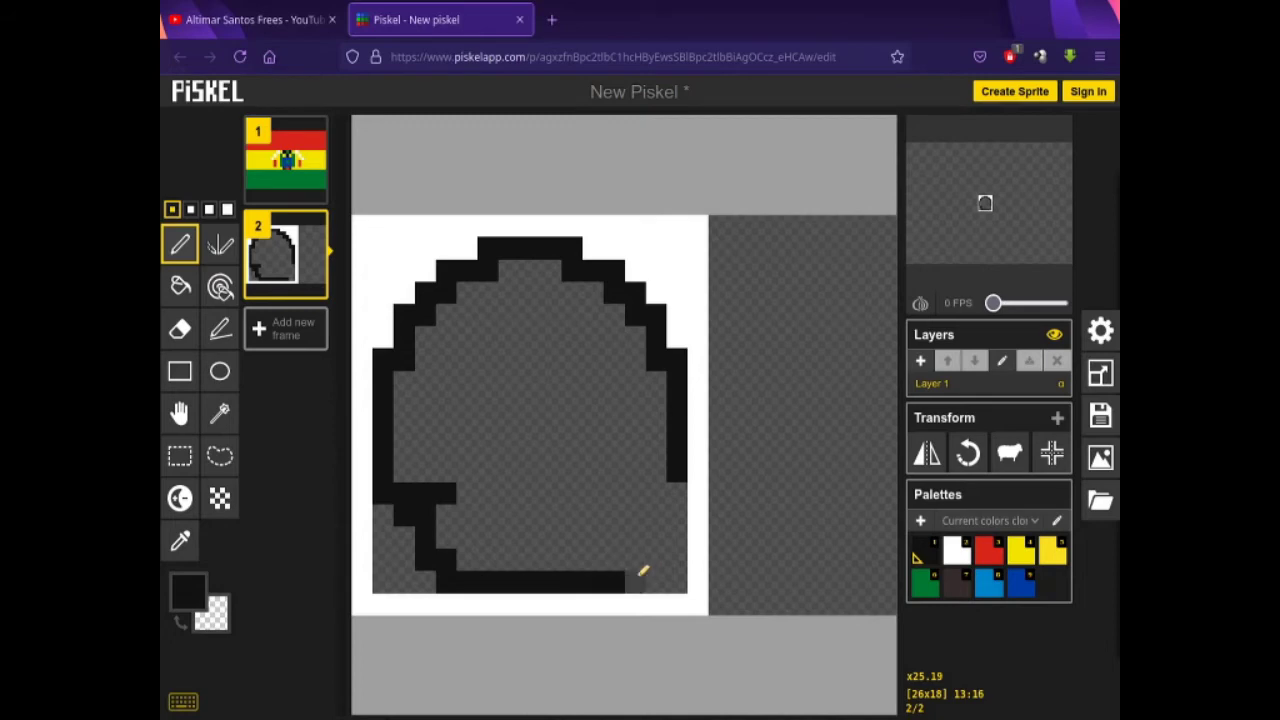
pyautogui.moveTo(617, 560)
pyautogui.mouseDown()
pyautogui.moveTo(628, 517)
pyautogui.moveTo(649, 510)
pyautogui.moveTo(609, 496)
pyautogui.moveTo(680, 492)
pyautogui.mouseUp()
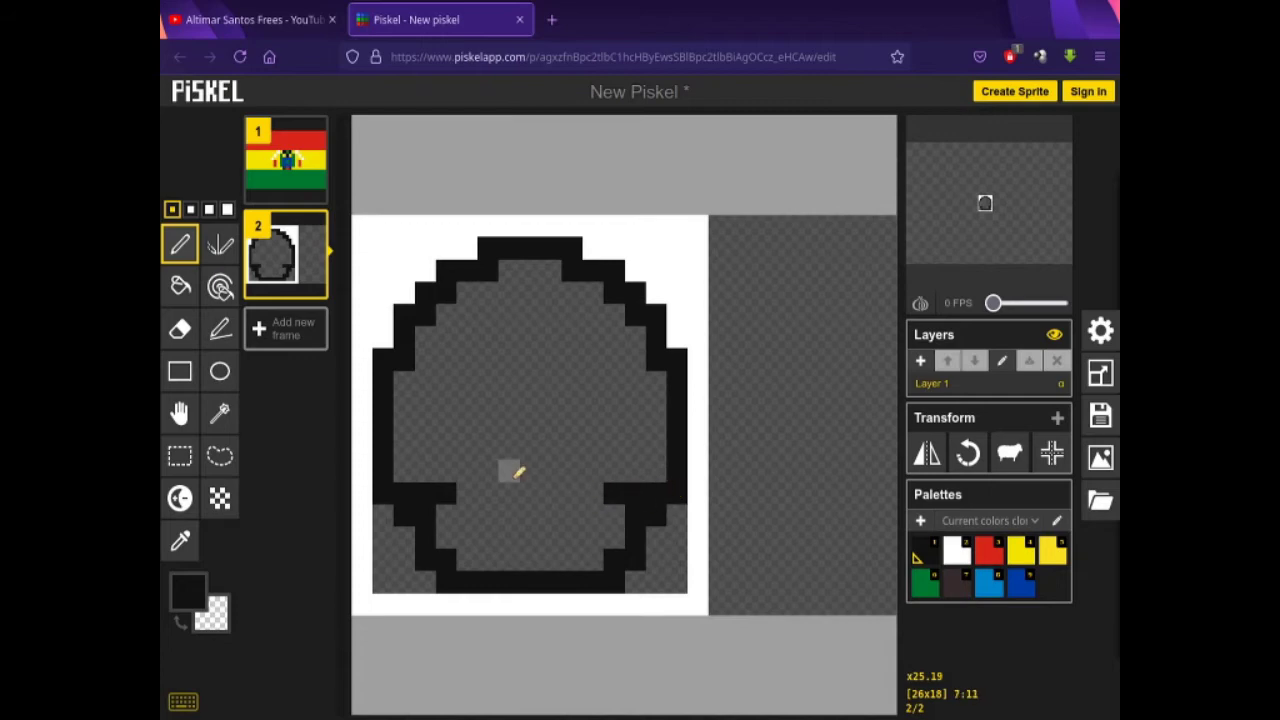
# Draw the cap's black lower rim across the stem and two vertical black eyes, each 2 pixels tall, below it
pyautogui.moveTo(446, 468); pyautogui.dragTo(601, 475)
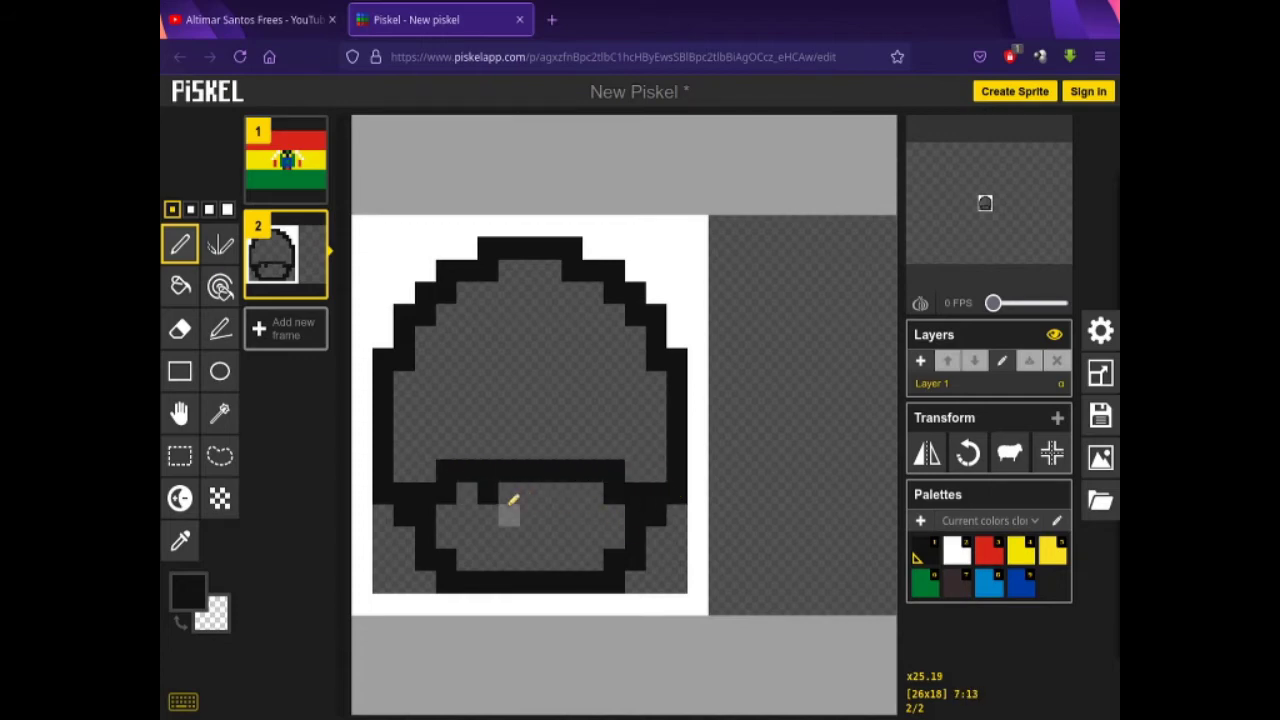
pyautogui.moveTo(509, 491)
pyautogui.mouseDown()
pyautogui.moveTo(515, 513)
pyautogui.moveTo(551, 515)
pyautogui.mouseUp()
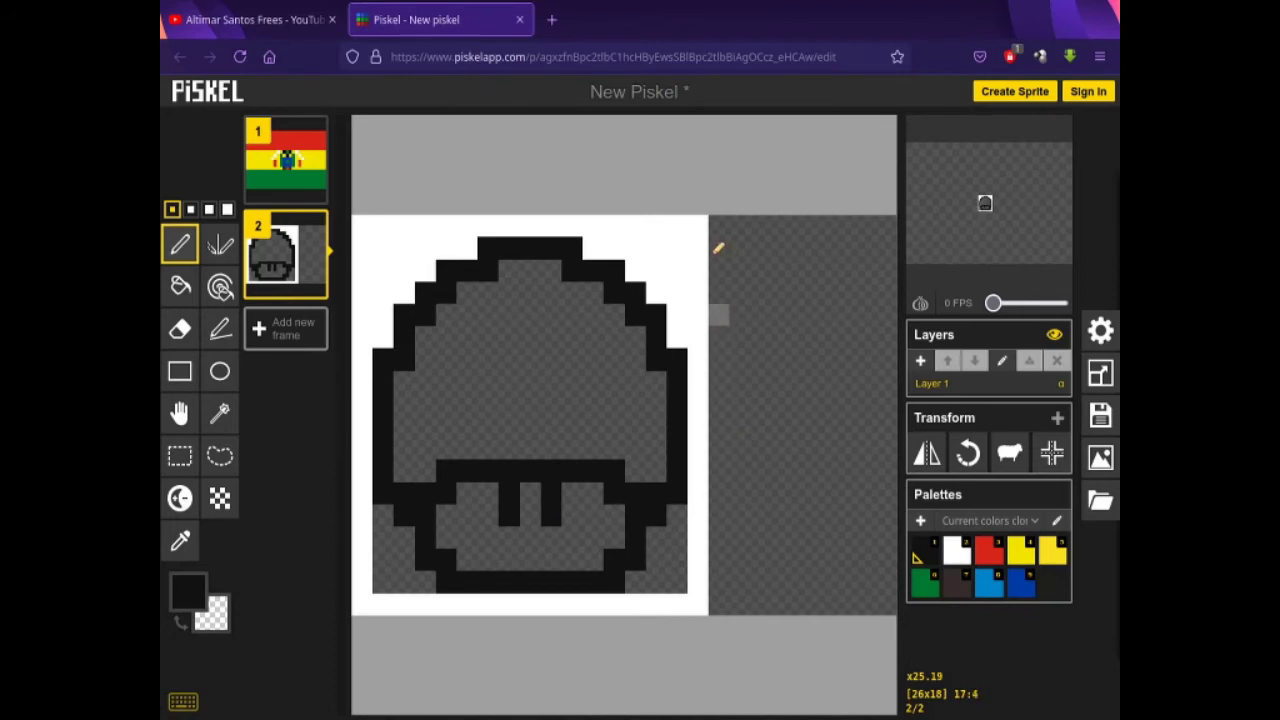
# Add one white column outside the right border and erase the black outline of the cap's upper right curve
pyautogui.click(963, 557)
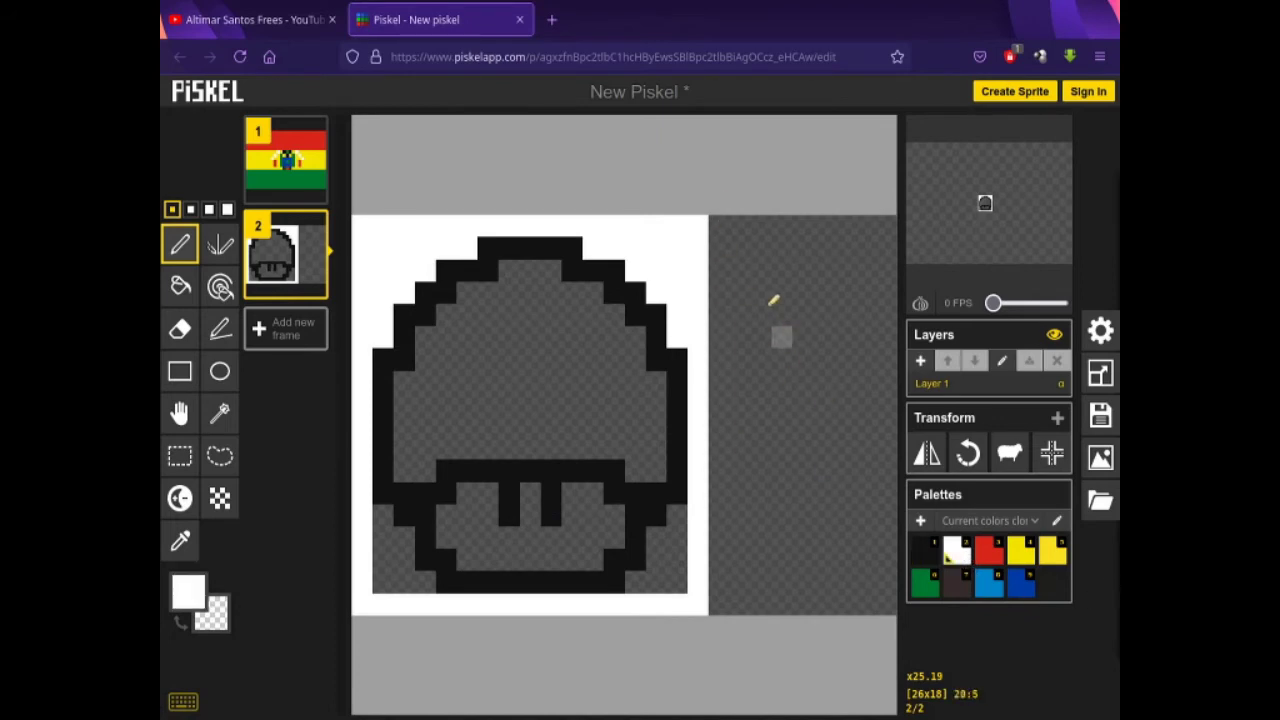
pyautogui.moveTo(720, 249)
pyautogui.mouseDown()
pyautogui.moveTo(735, 358)
pyautogui.moveTo(723, 399)
pyautogui.moveTo(712, 335)
pyautogui.moveTo(717, 597)
pyautogui.mouseUp()
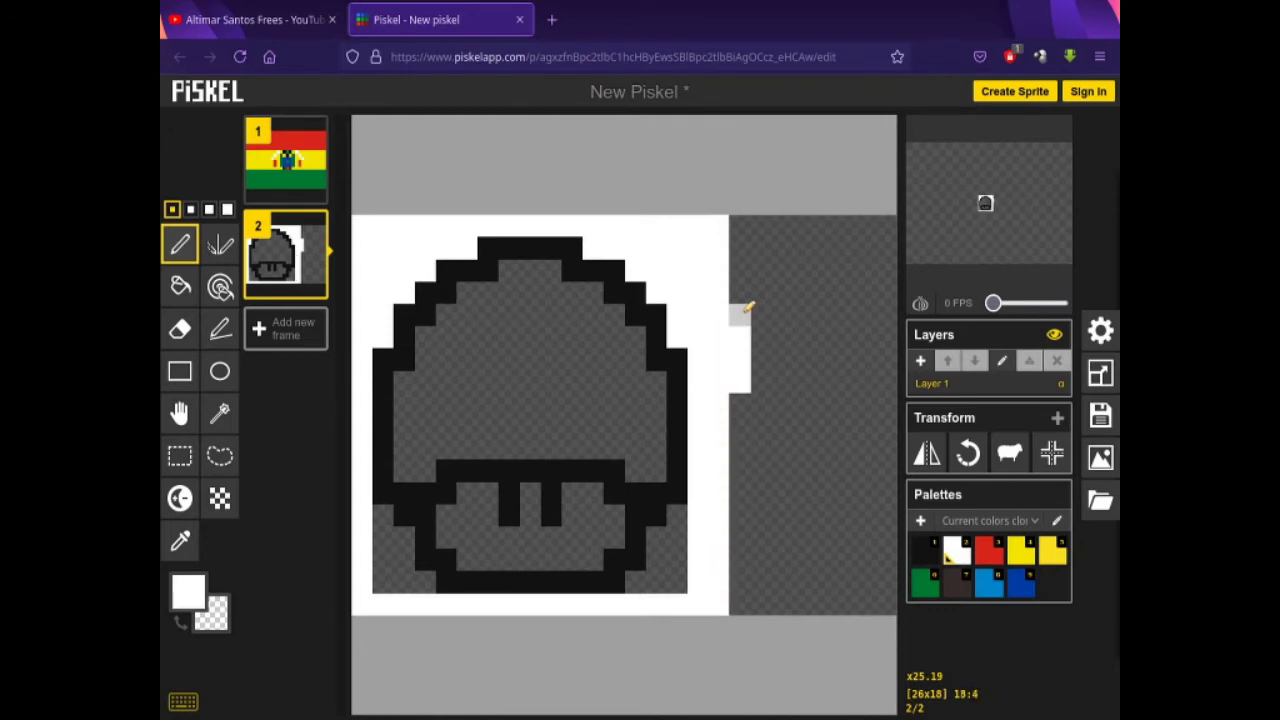
pyautogui.click(922, 553)
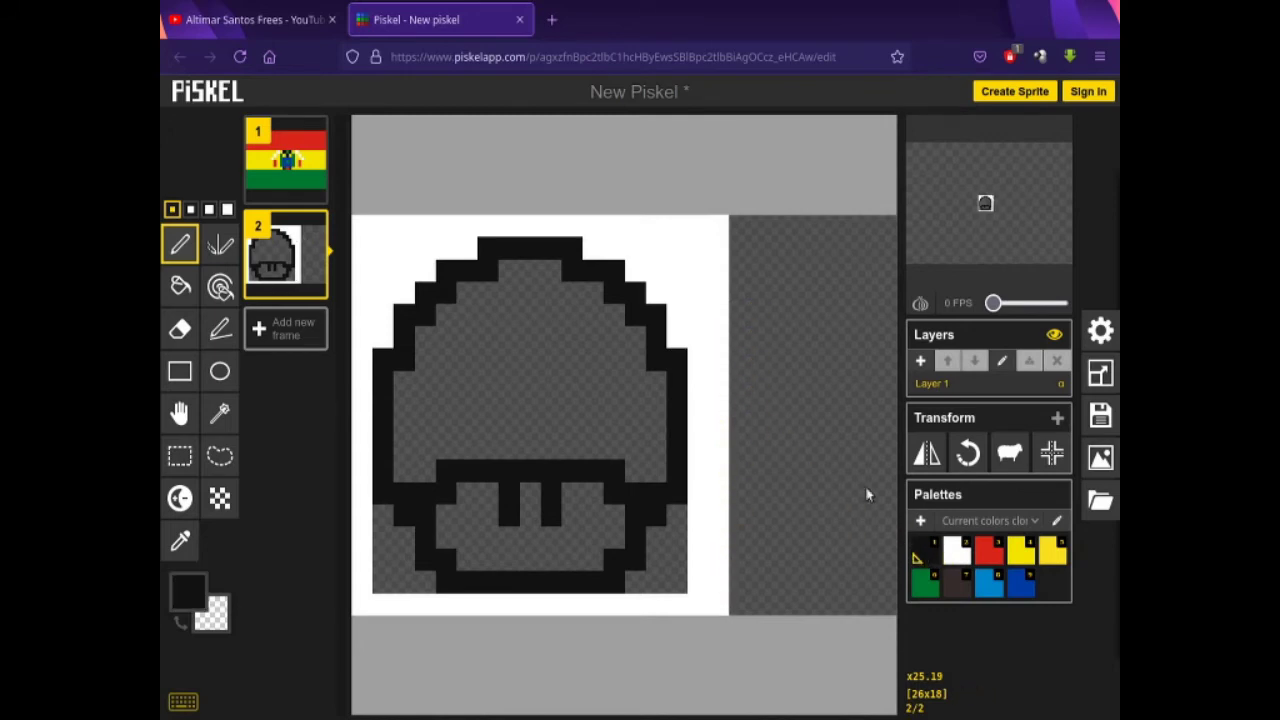
pyautogui.click(678, 358)
pyautogui.rightClick(590, 266)
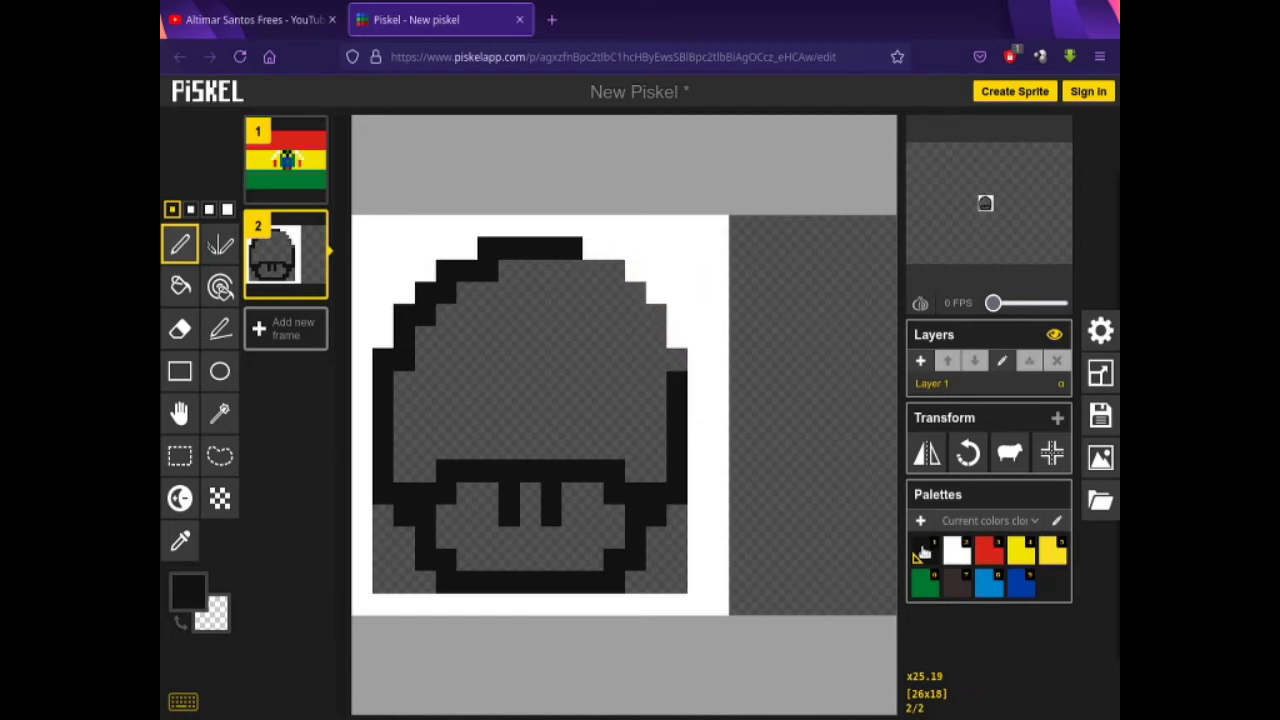
# Erase the white upper right corner fill, the inner white column and the black right side of the cap
pyautogui.click(636, 269)
pyautogui.click(656, 269)
pyautogui.click(656, 290)
pyautogui.moveTo(640, 268); pyautogui.dragTo(669, 295)
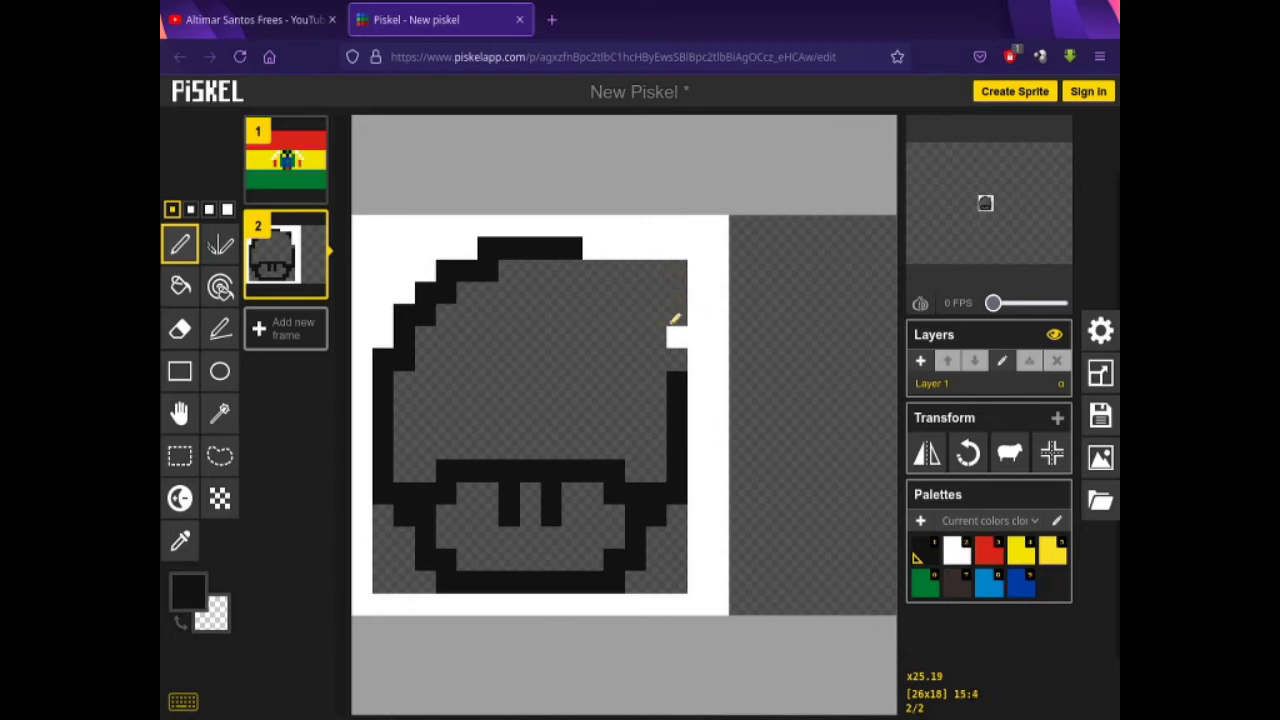
pyautogui.click(580, 248)
pyautogui.moveTo(588, 247)
pyautogui.mouseDown()
pyautogui.moveTo(694, 256)
pyautogui.moveTo(697, 585)
pyautogui.mouseUp()
pyautogui.moveTo(694, 406)
pyautogui.mouseDown()
pyautogui.moveTo(688, 383)
pyautogui.moveTo(687, 479)
pyautogui.mouseUp()
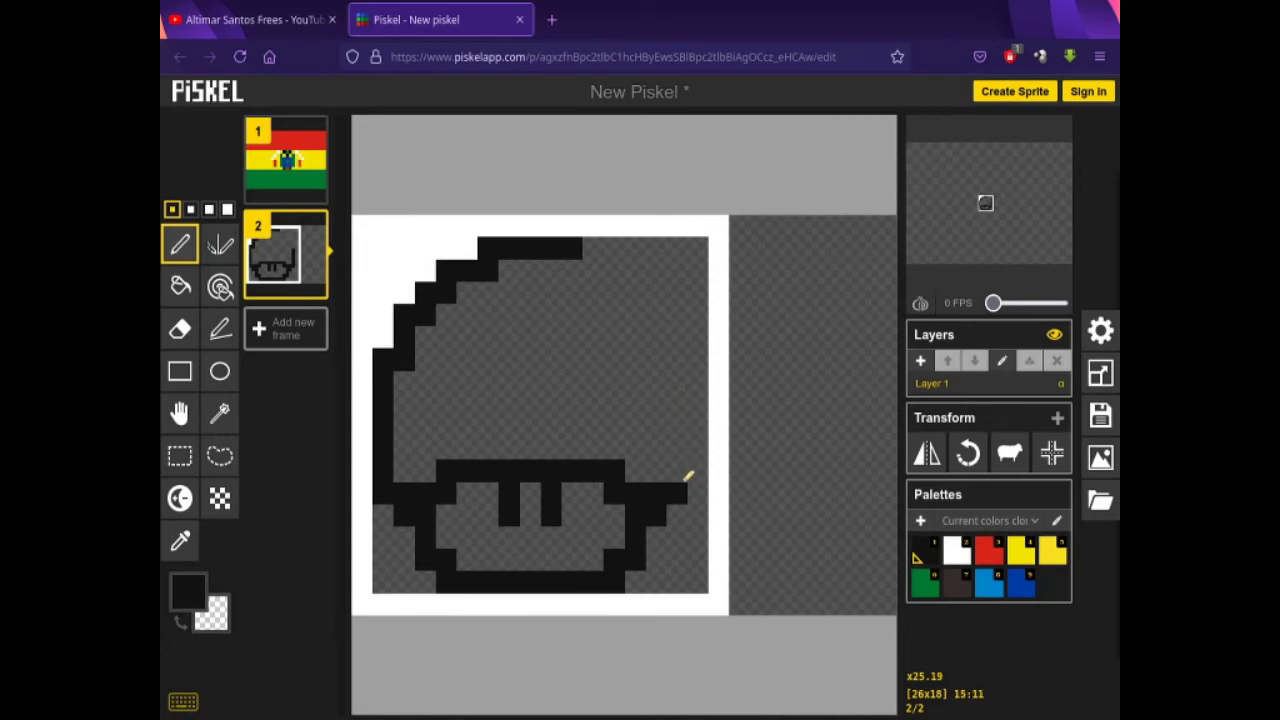
# Redraw the white stair-step fill in the upper right corner, shifted one pixel to the right
pyautogui.click(956, 552)
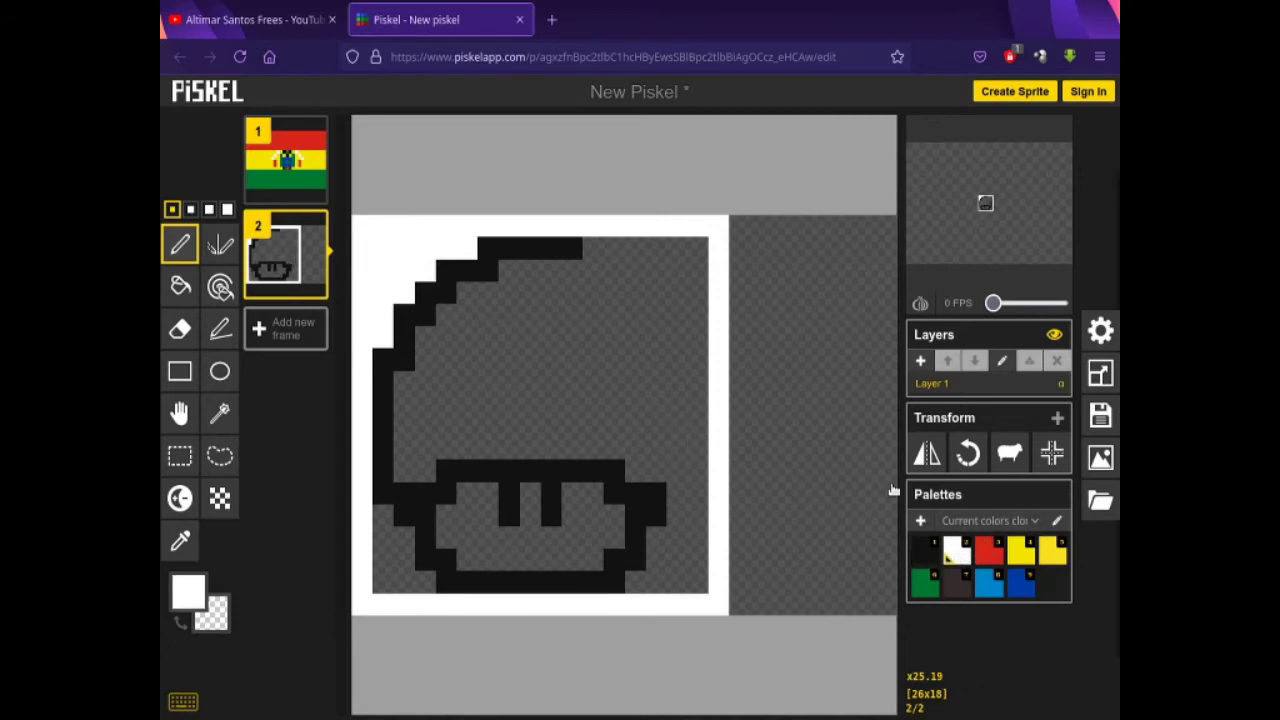
pyautogui.moveTo(656, 270); pyautogui.dragTo(677, 292)
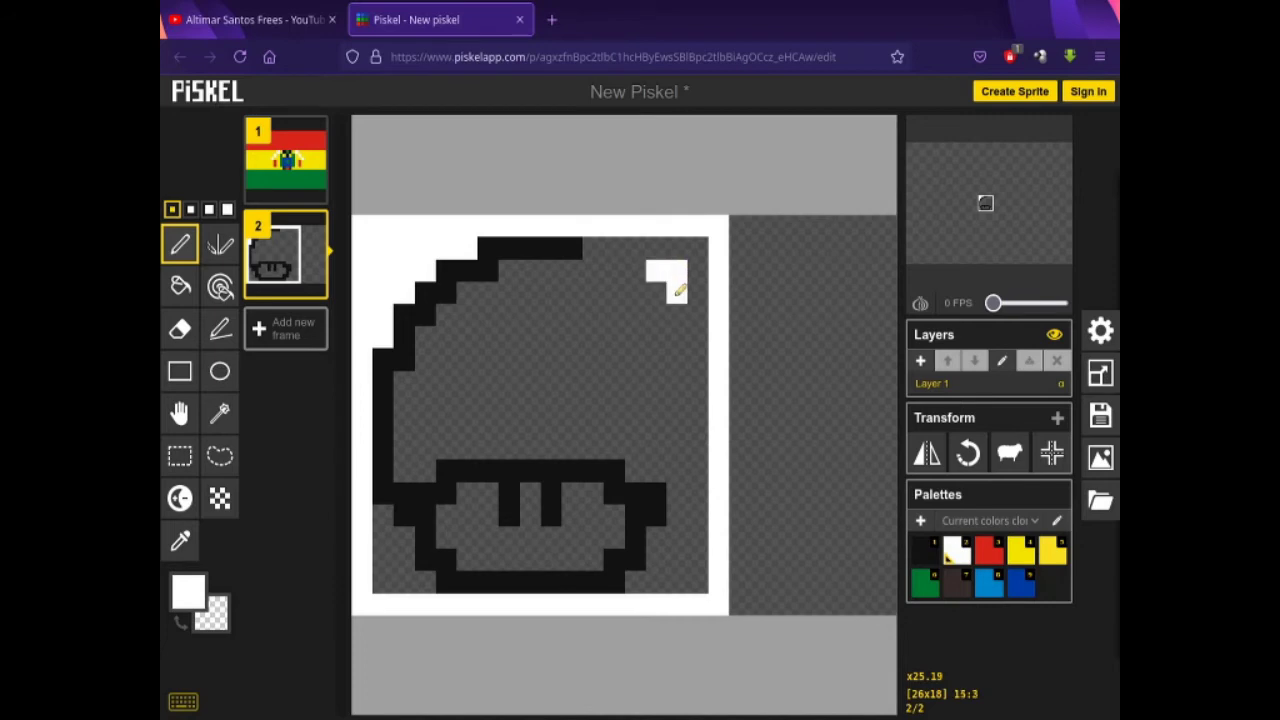
pyautogui.moveTo(645, 240)
pyautogui.mouseDown()
pyautogui.moveTo(626, 246)
pyautogui.moveTo(700, 263)
pyautogui.moveTo(697, 323)
pyautogui.mouseUp()
# Redraw the black outline of the cap's right half along the new white steps and down its side
pyautogui.click(922, 551)
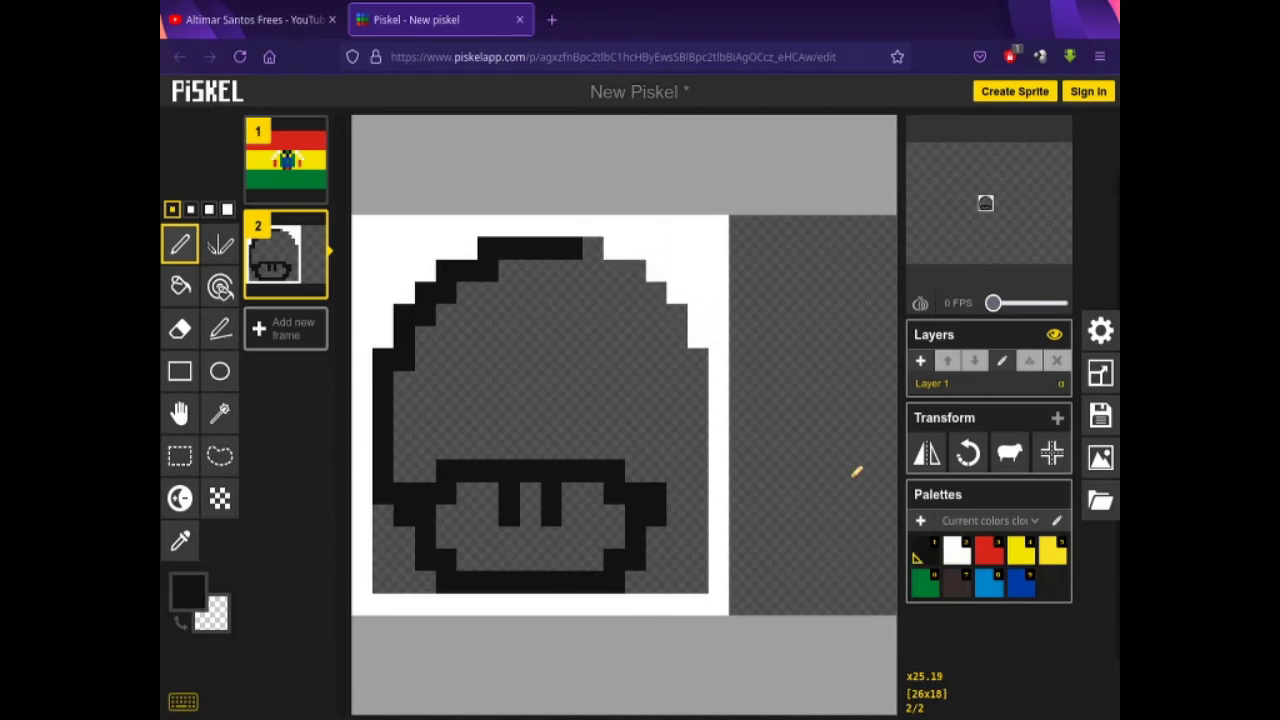
pyautogui.moveTo(600, 262); pyautogui.dragTo(620, 268)
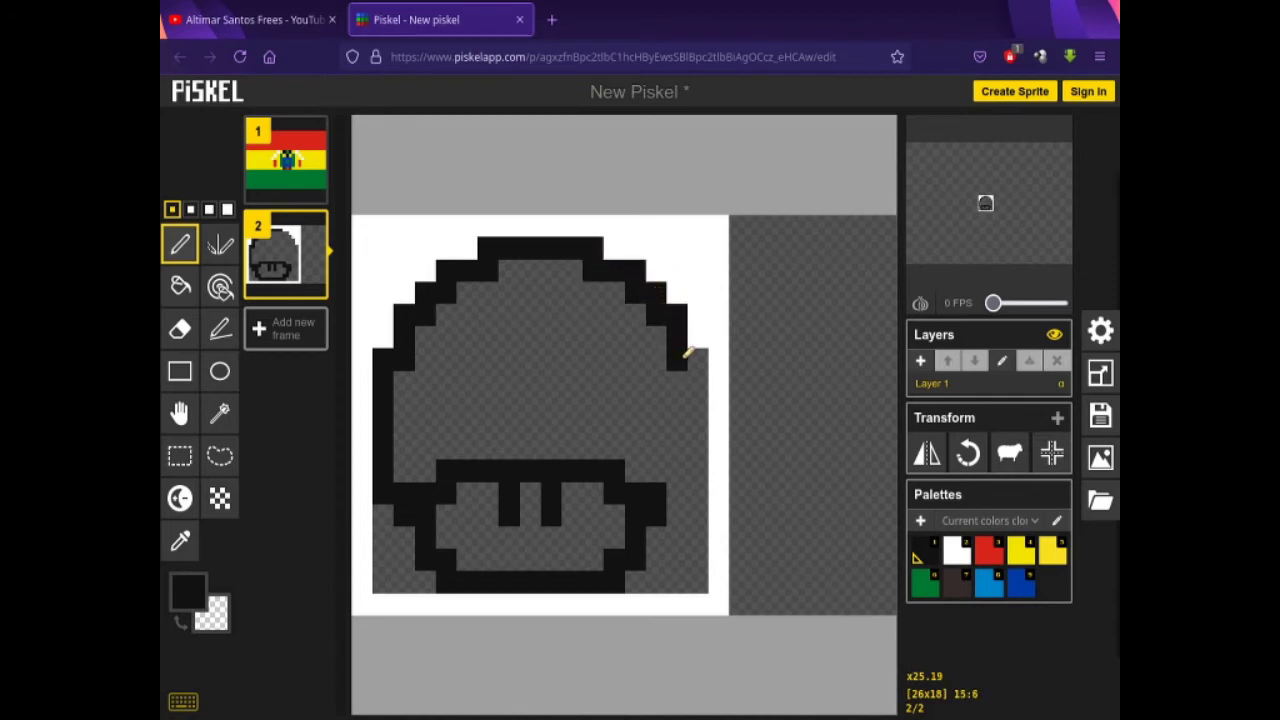
pyautogui.moveTo(698, 376); pyautogui.dragTo(698, 455)
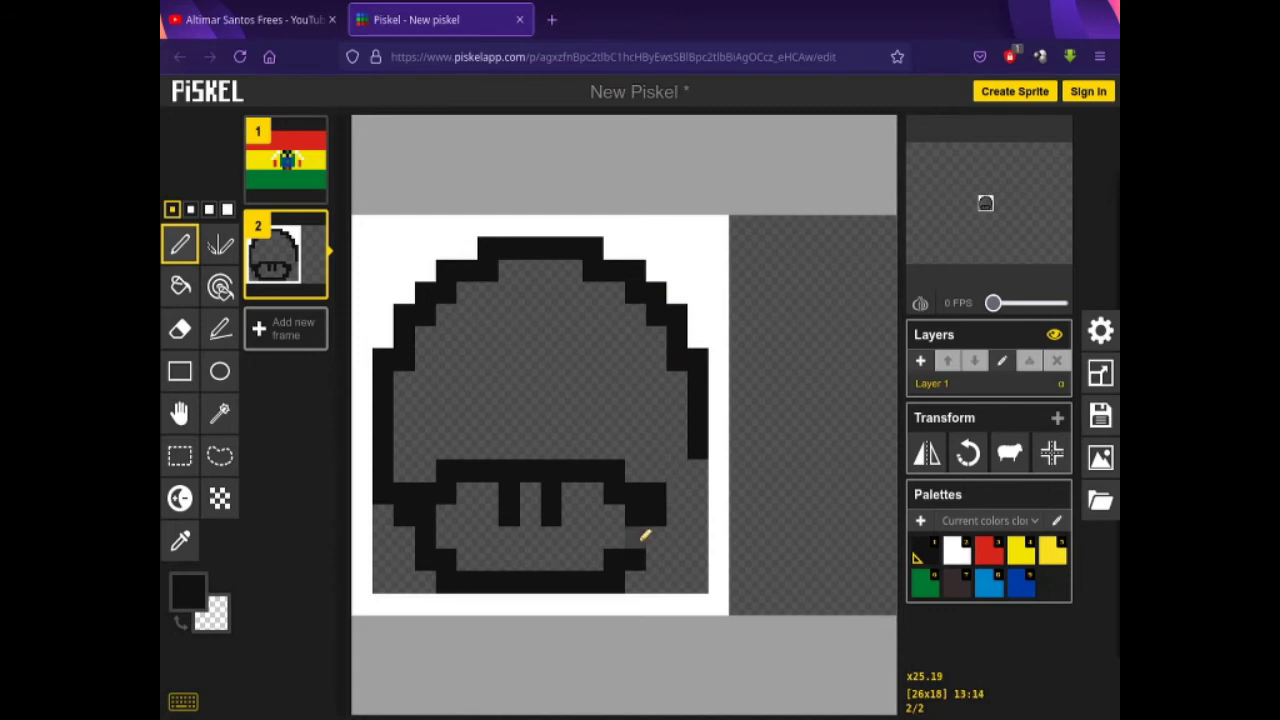
# Erase the stem's right side and redraw it in black one pixel further right, joining the base line to the cap
pyautogui.click(641, 507)
pyautogui.rightClick(652, 490)
pyautogui.rightClick(635, 515)
pyautogui.rightClick(635, 538)
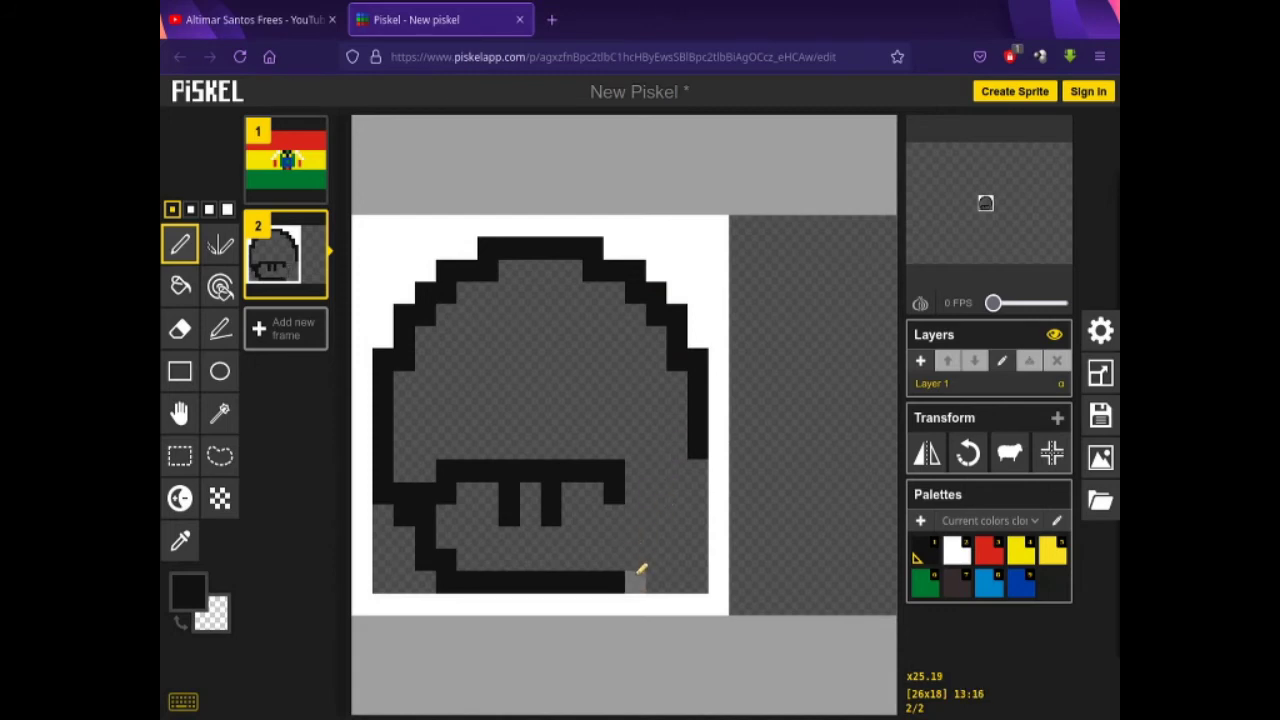
pyautogui.click(644, 577)
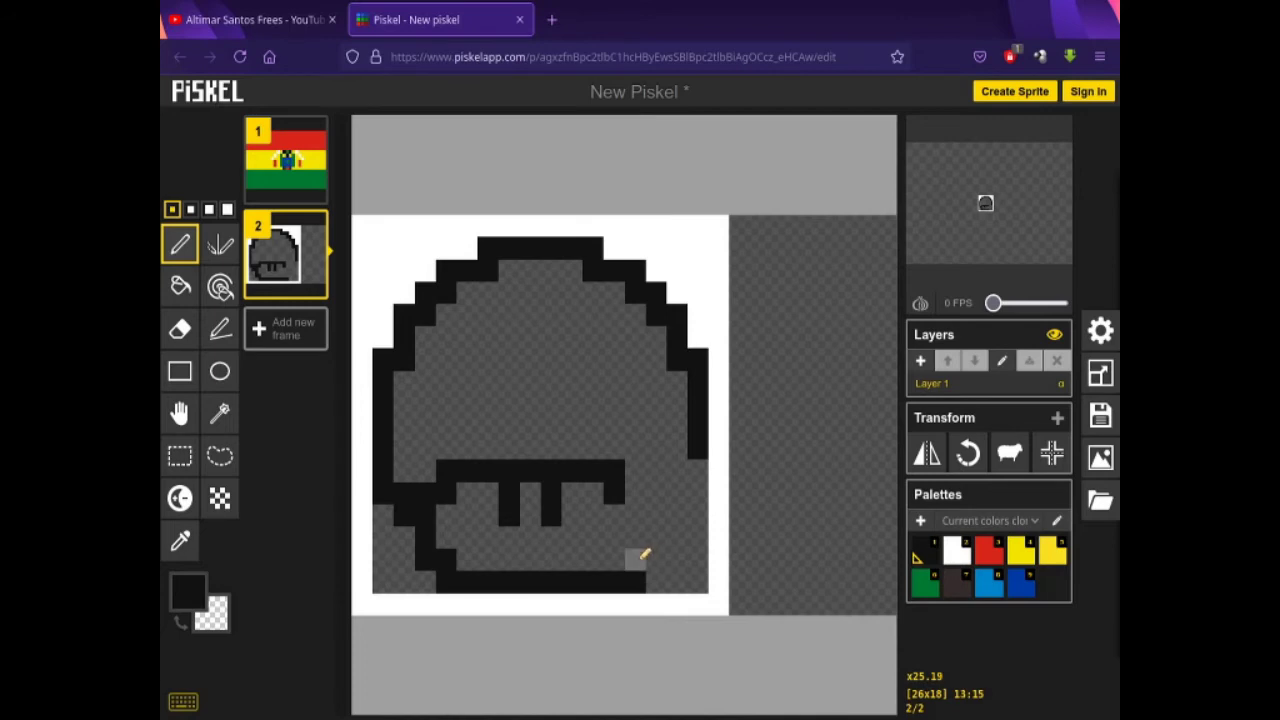
pyautogui.click(638, 560)
pyautogui.click(658, 558)
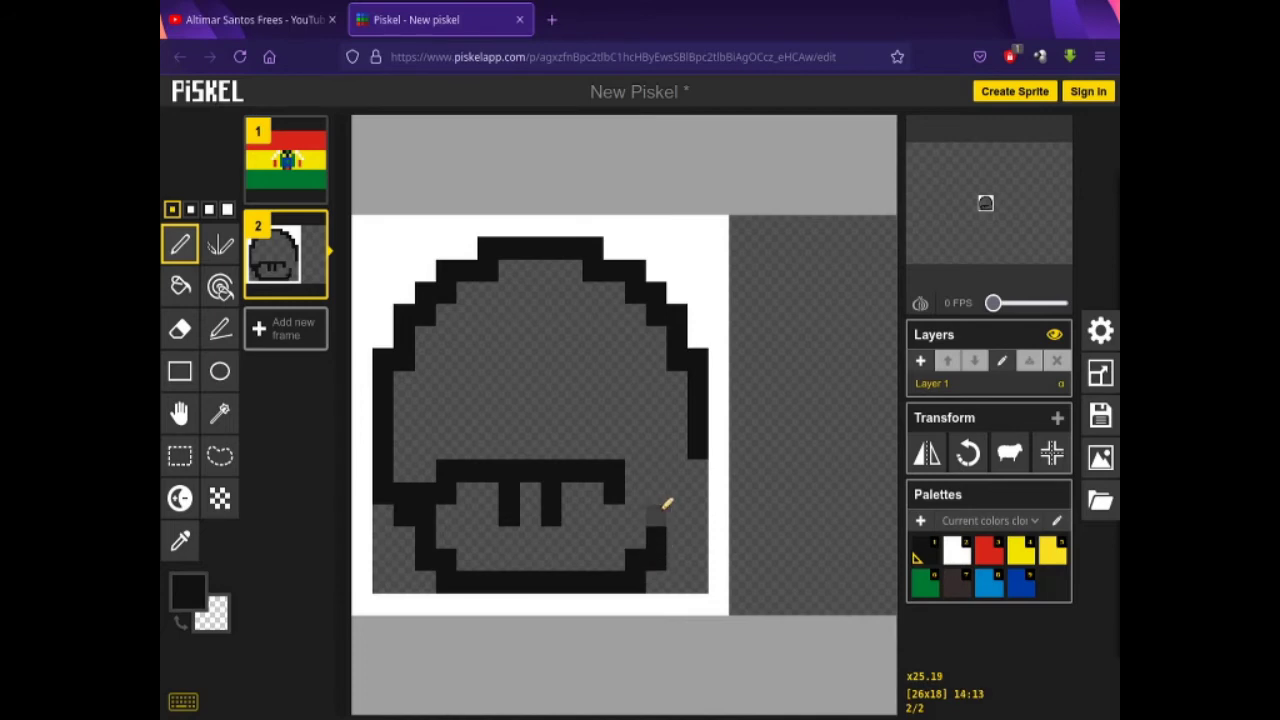
pyautogui.moveTo(637, 491)
pyautogui.mouseDown()
pyautogui.moveTo(686, 486)
pyautogui.moveTo(695, 470)
pyautogui.mouseUp()
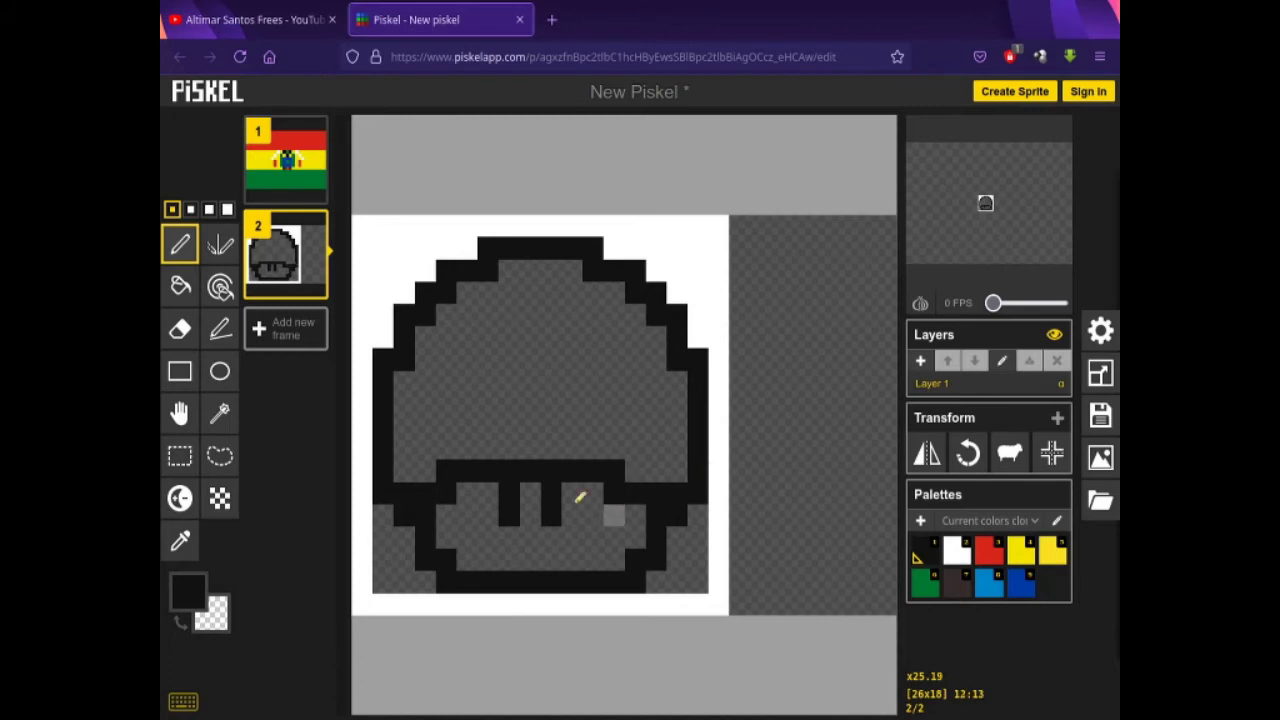
# Erase the mushroom's second eye and redraw it in black one pixel further right, extending the cap's lower edge by one black pixel
pyautogui.moveTo(566, 490)
pyautogui.mouseDown()
pyautogui.moveTo(560, 508)
pyautogui.moveTo(576, 485)
pyautogui.mouseUp()
pyautogui.click(636, 471)
pyautogui.click(570, 493)
pyautogui.click(571, 516)
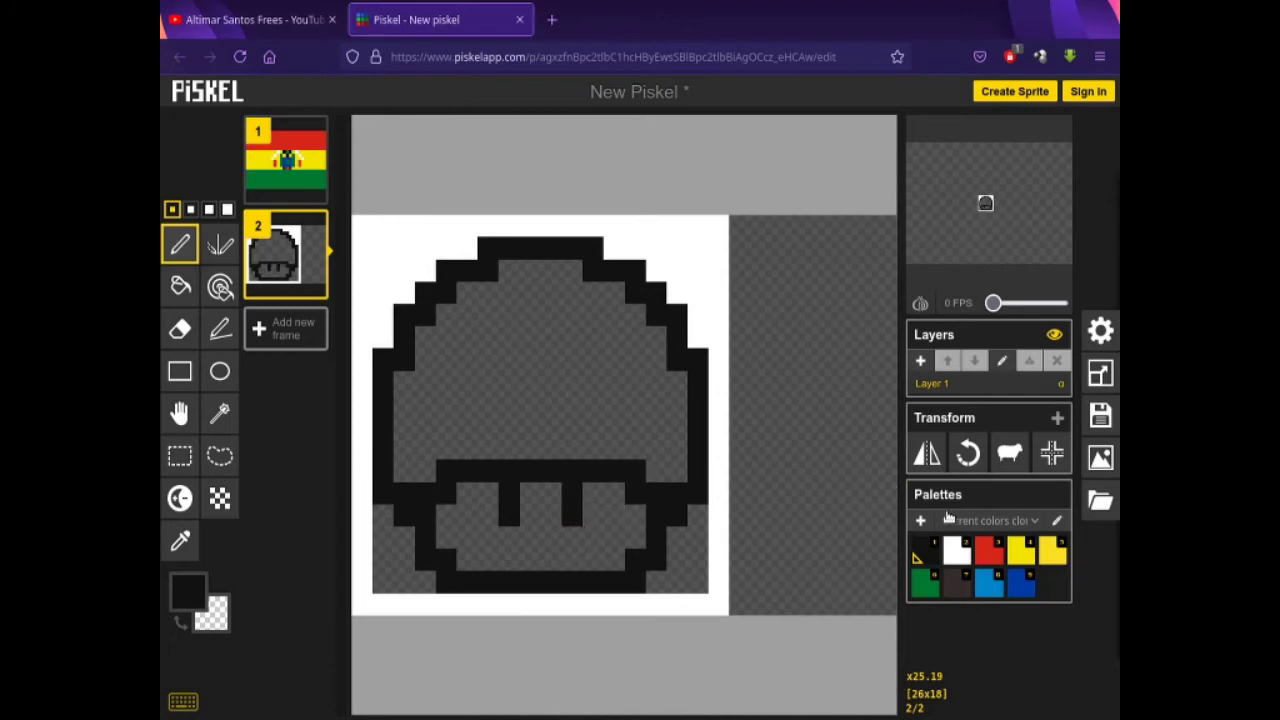
# Fill the mushroom's face and the empty areas outside both sides of the stem with white using the Paint bucket
pyautogui.click(957, 549)
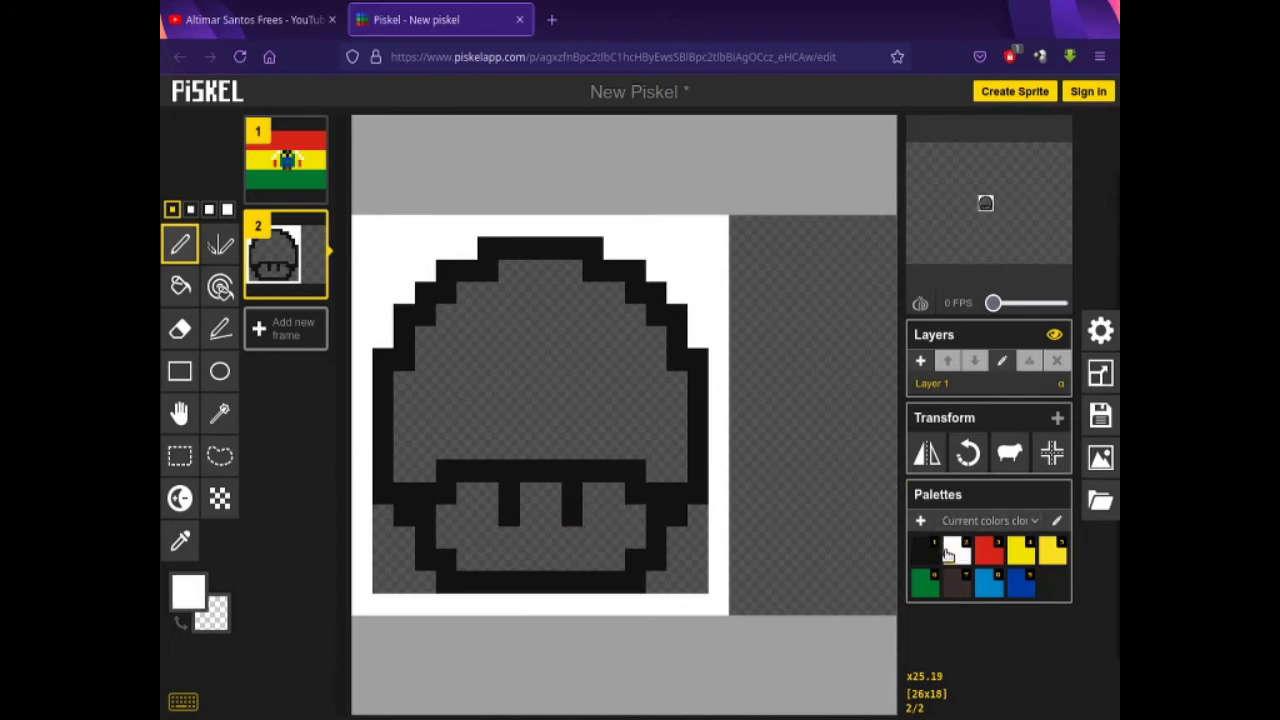
pyautogui.click(180, 286)
pyautogui.click(487, 530)
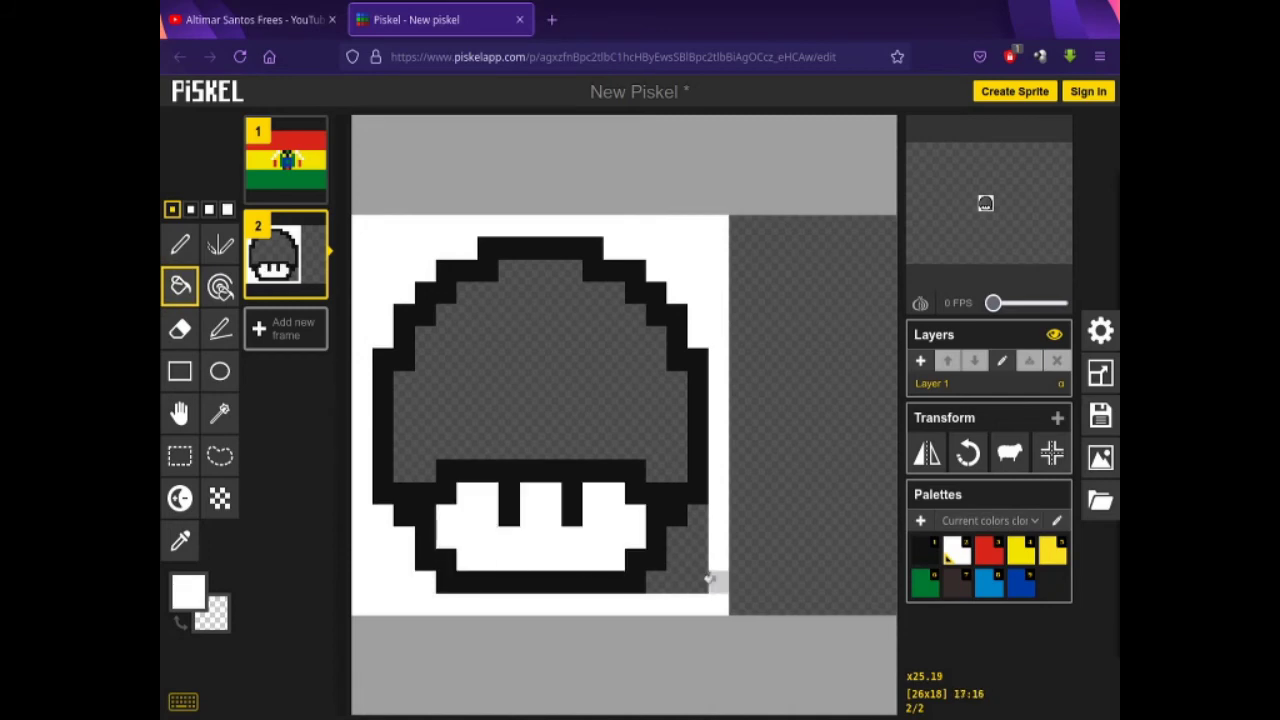
pyautogui.click(693, 570)
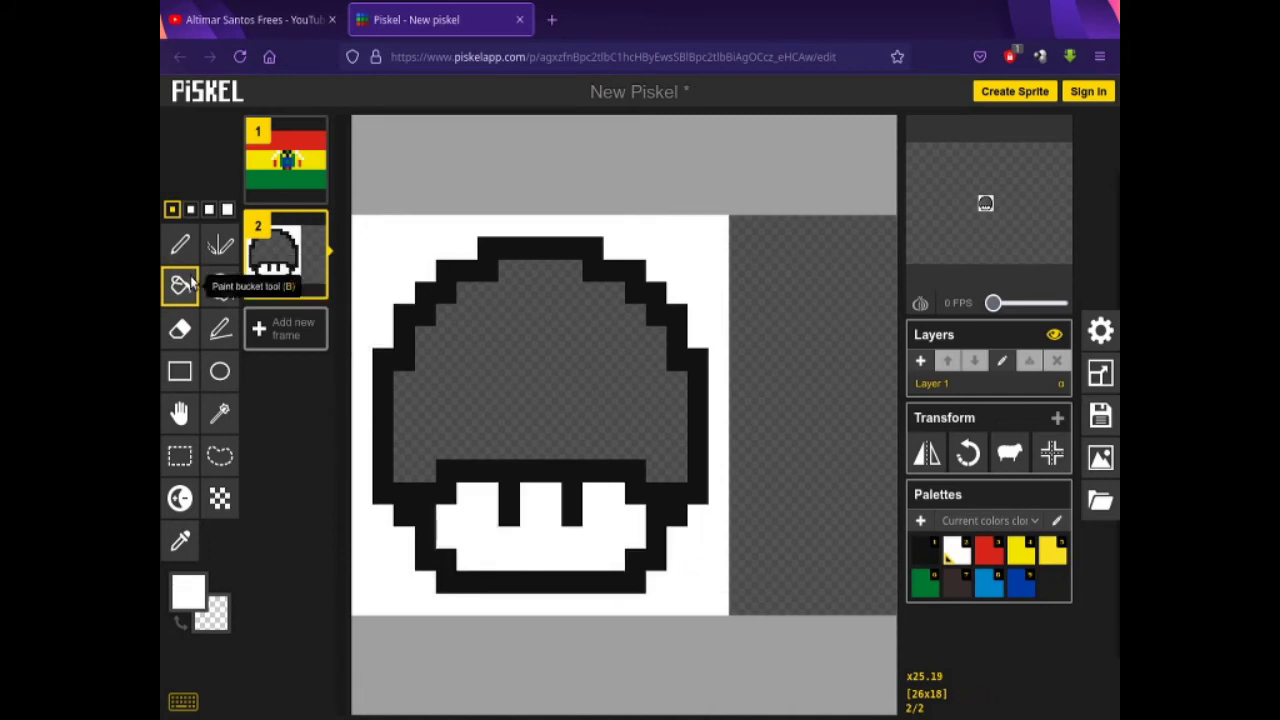
# Check the flag emblem on frame 1 and draw its three-pixel white diagonal rising in the left part of frame 2's cap
pyautogui.click(178, 244)
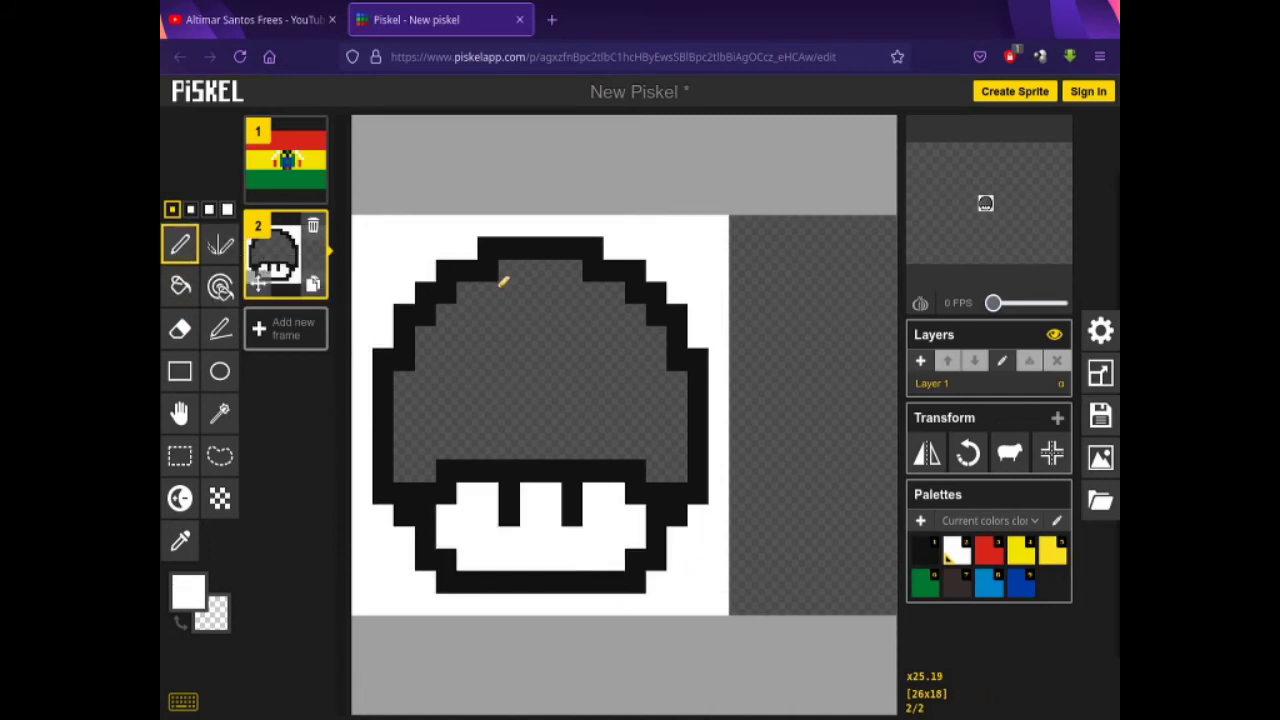
pyautogui.click(293, 177)
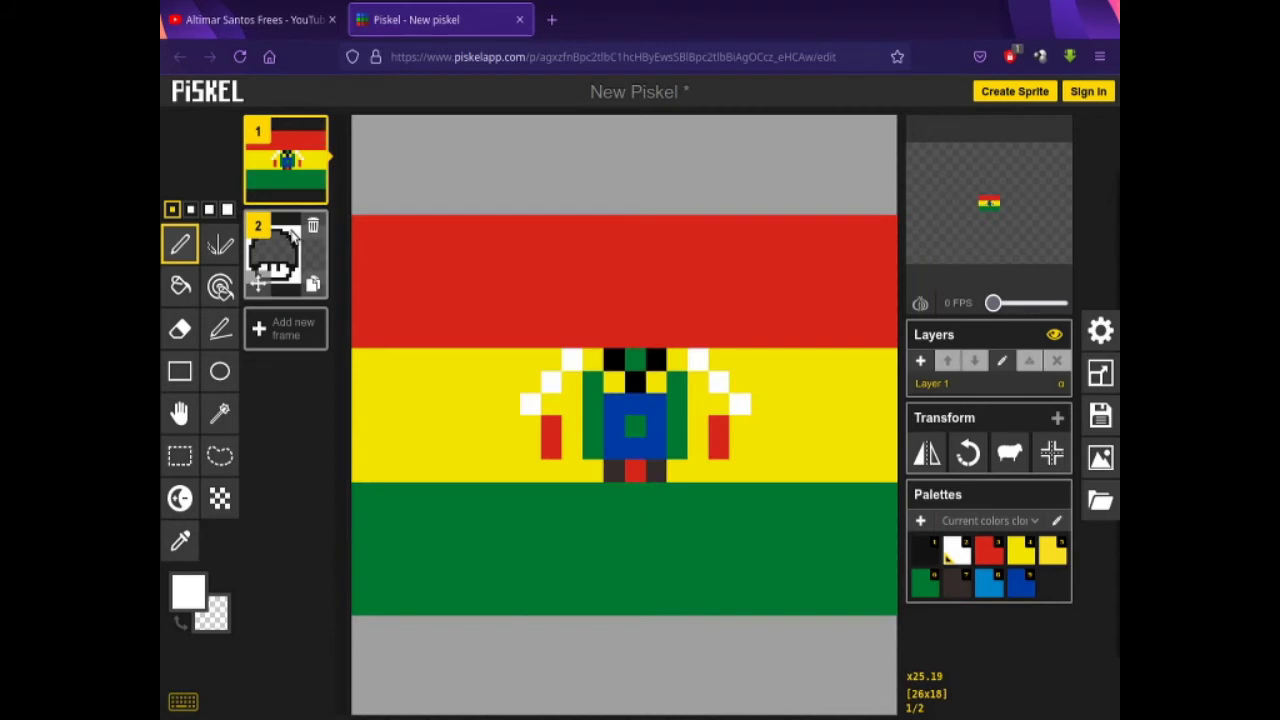
pyautogui.click(284, 238)
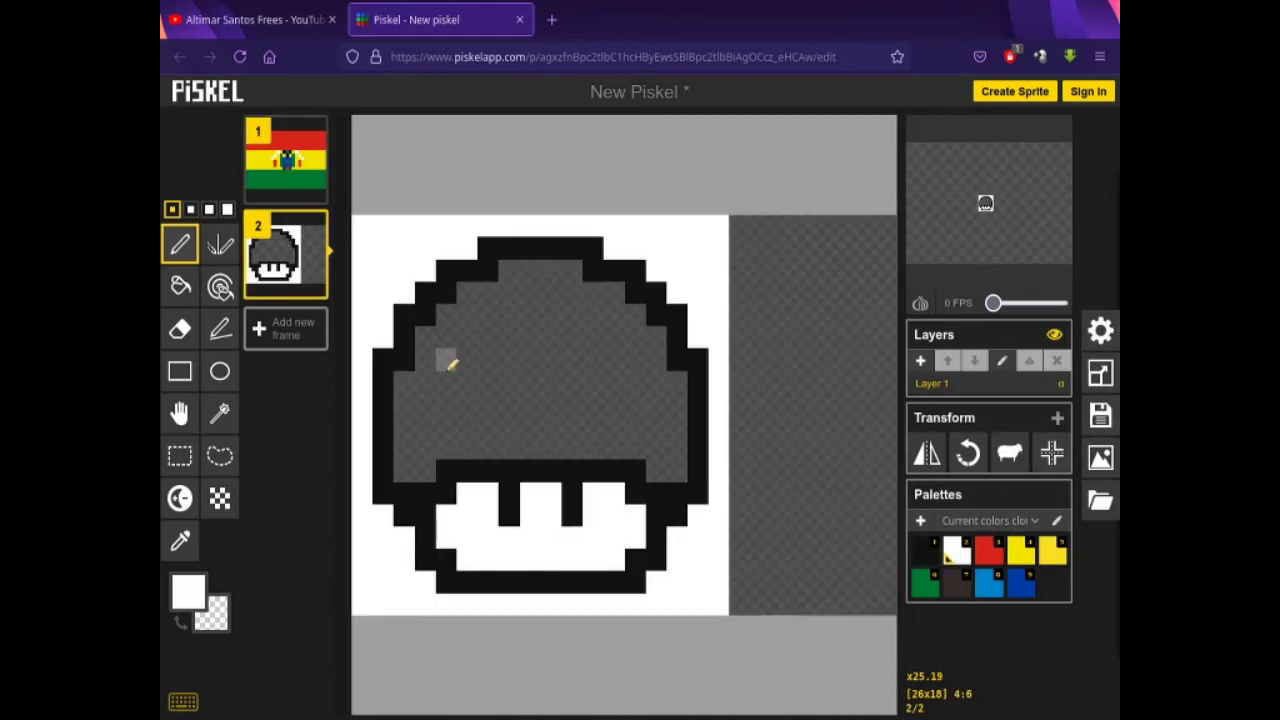
pyautogui.moveTo(470, 335); pyautogui.dragTo(488, 316)
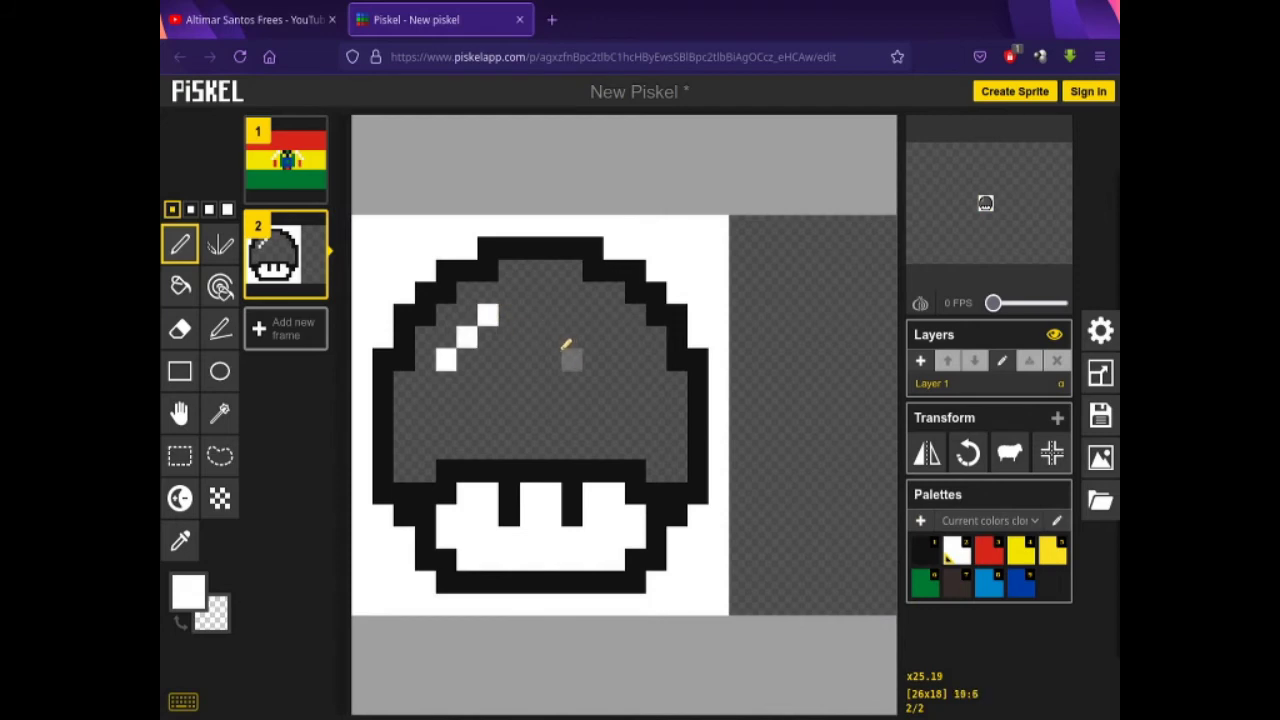
# Draw a two-pixel red bar below the white diagonal and a four-pixel-tall green column to its right
pyautogui.click(987, 558)
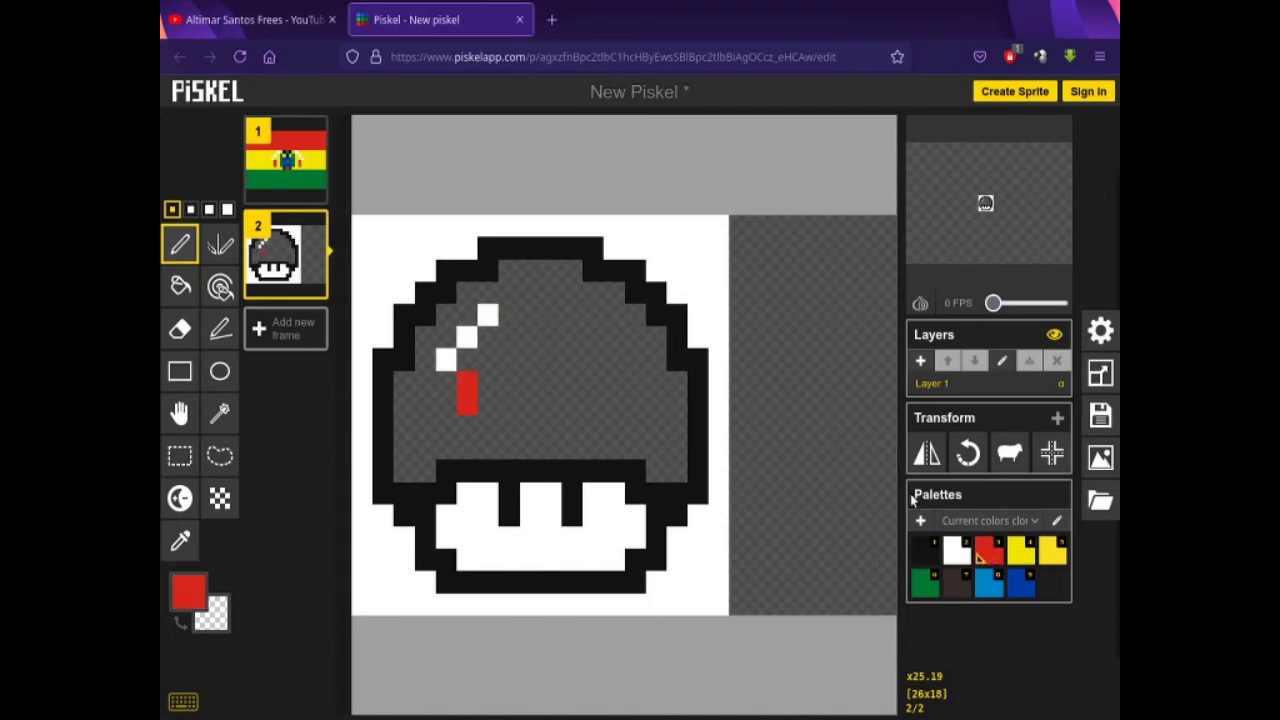
pyautogui.click(924, 583)
pyautogui.moveTo(509, 358); pyautogui.dragTo(509, 405)
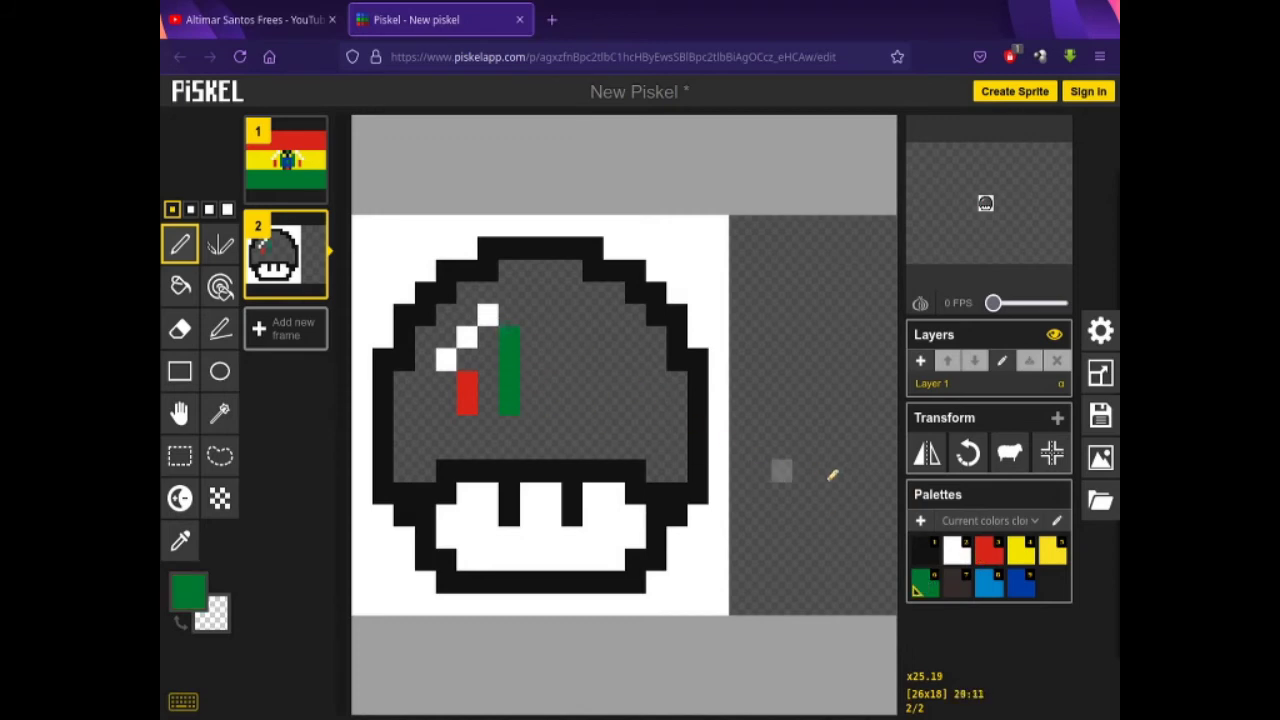
# Draw a 3x3 blue square with a green centre pixel beside the green column, and add a matching green column on its other side
pyautogui.click(1014, 590)
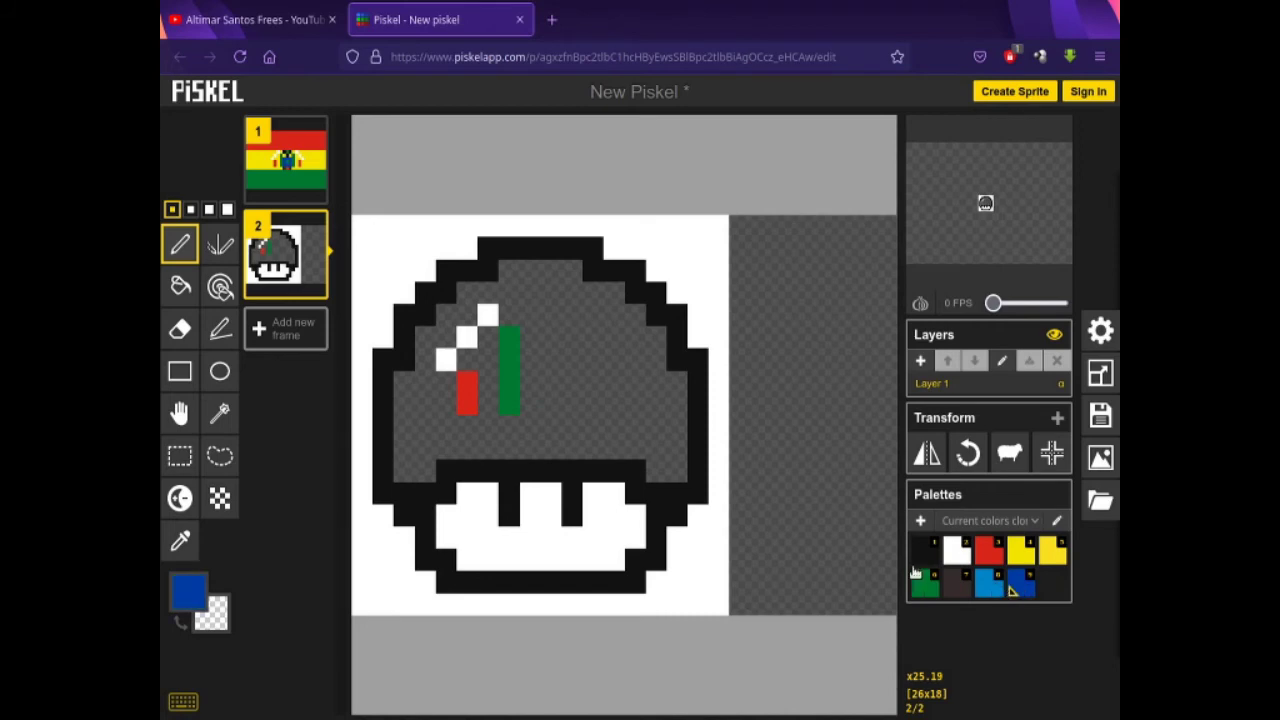
pyautogui.click(530, 358)
pyautogui.click(530, 400)
pyautogui.moveTo(538, 392)
pyautogui.mouseDown()
pyautogui.moveTo(531, 374)
pyautogui.moveTo(569, 357)
pyautogui.moveTo(573, 386)
pyautogui.moveTo(551, 402)
pyautogui.mouseUp()
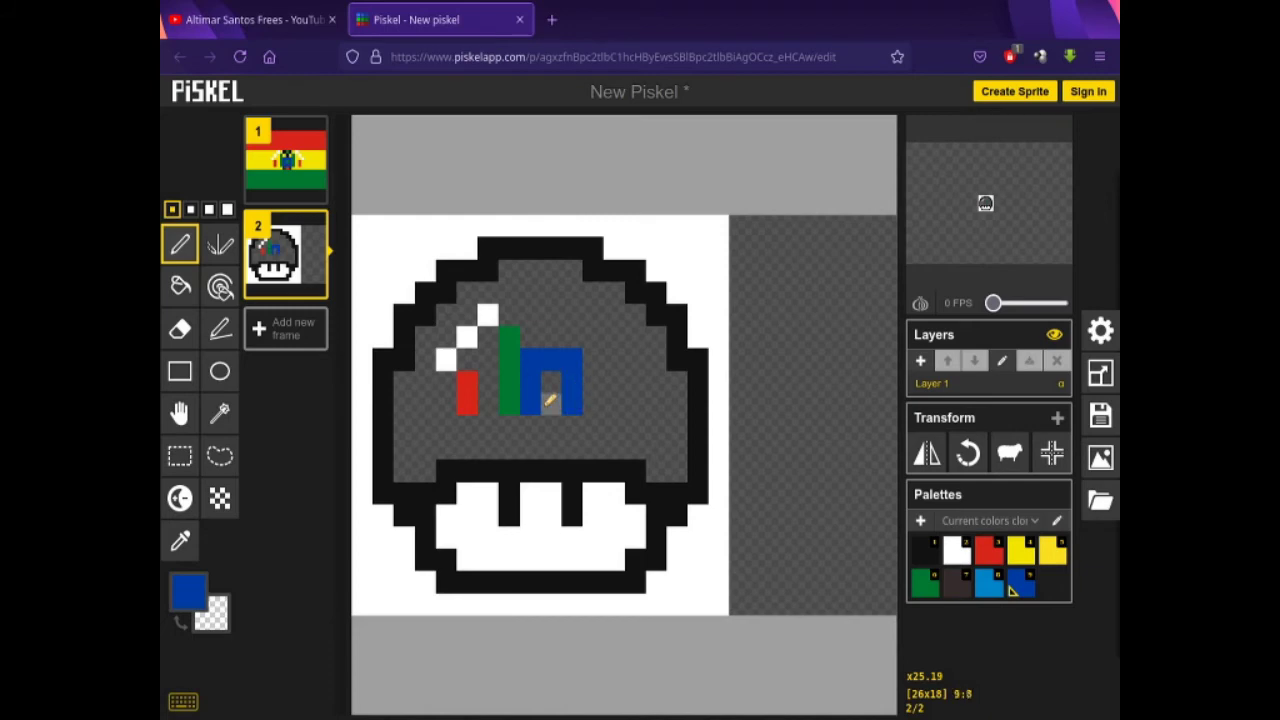
pyautogui.click(930, 586)
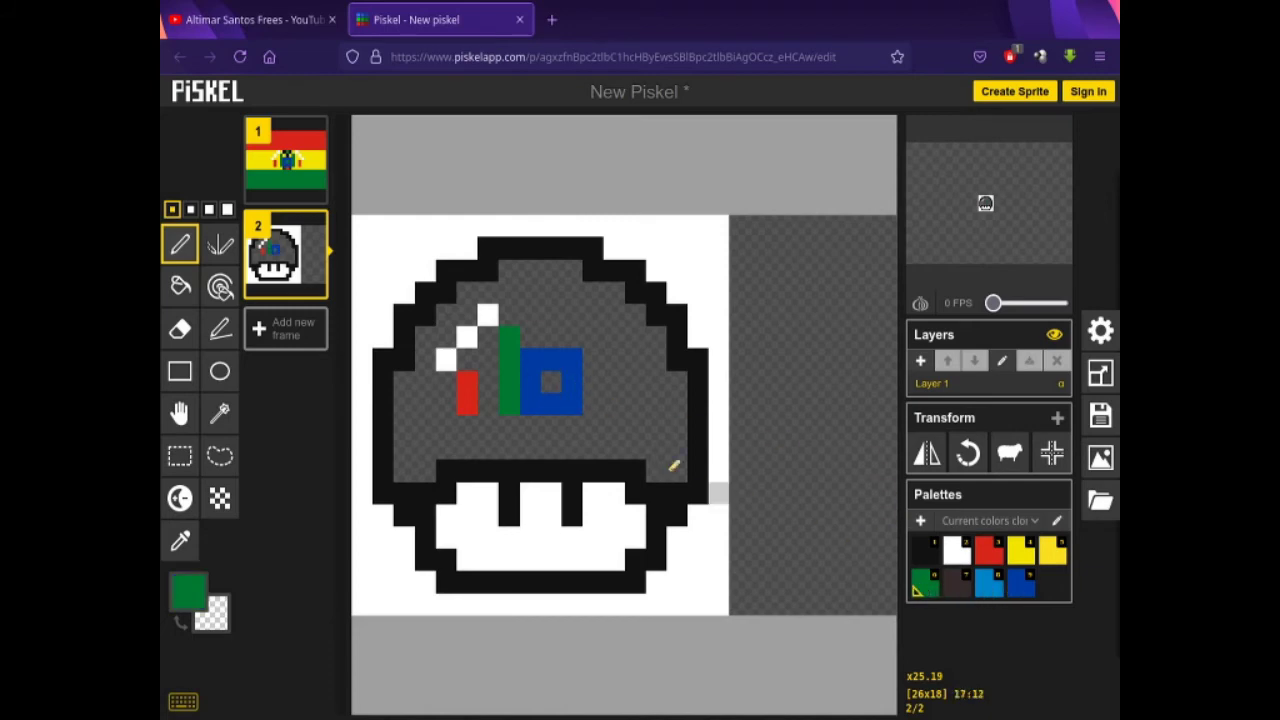
pyautogui.click(551, 382)
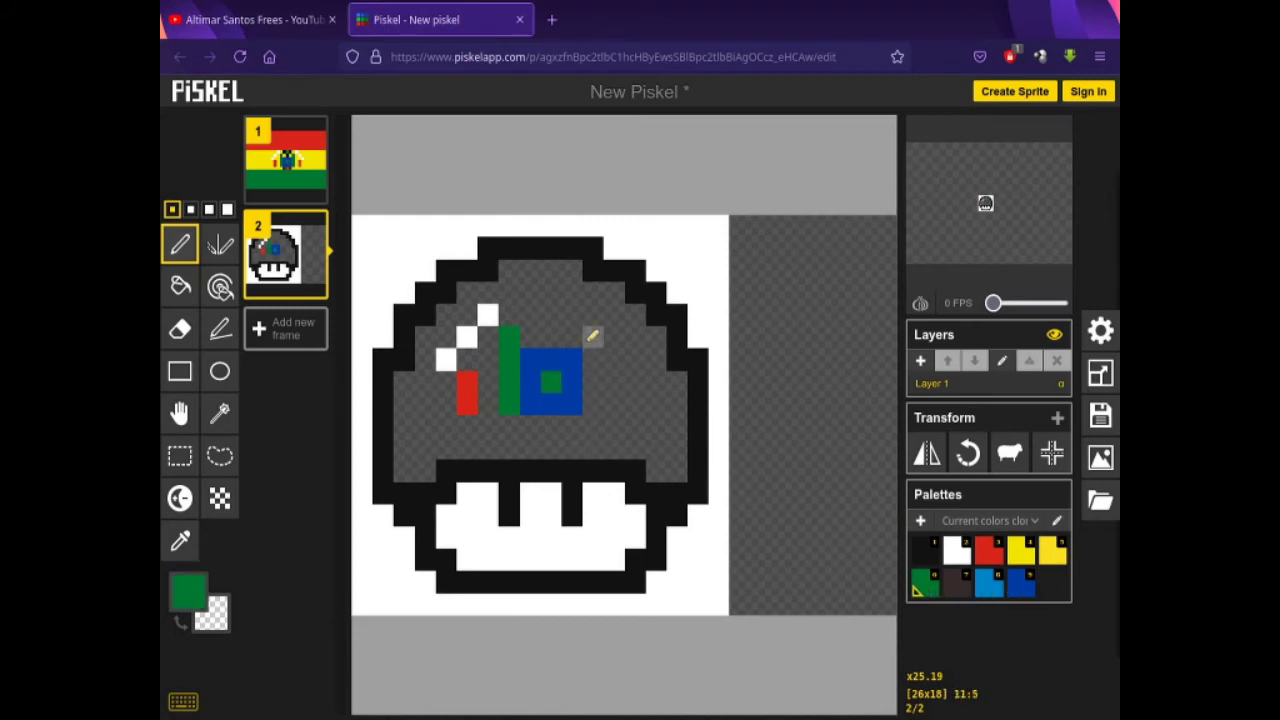
# Mirror the three-pixel white diagonal and the two-pixel red bar on the emblem's right side
pyautogui.click(954, 552)
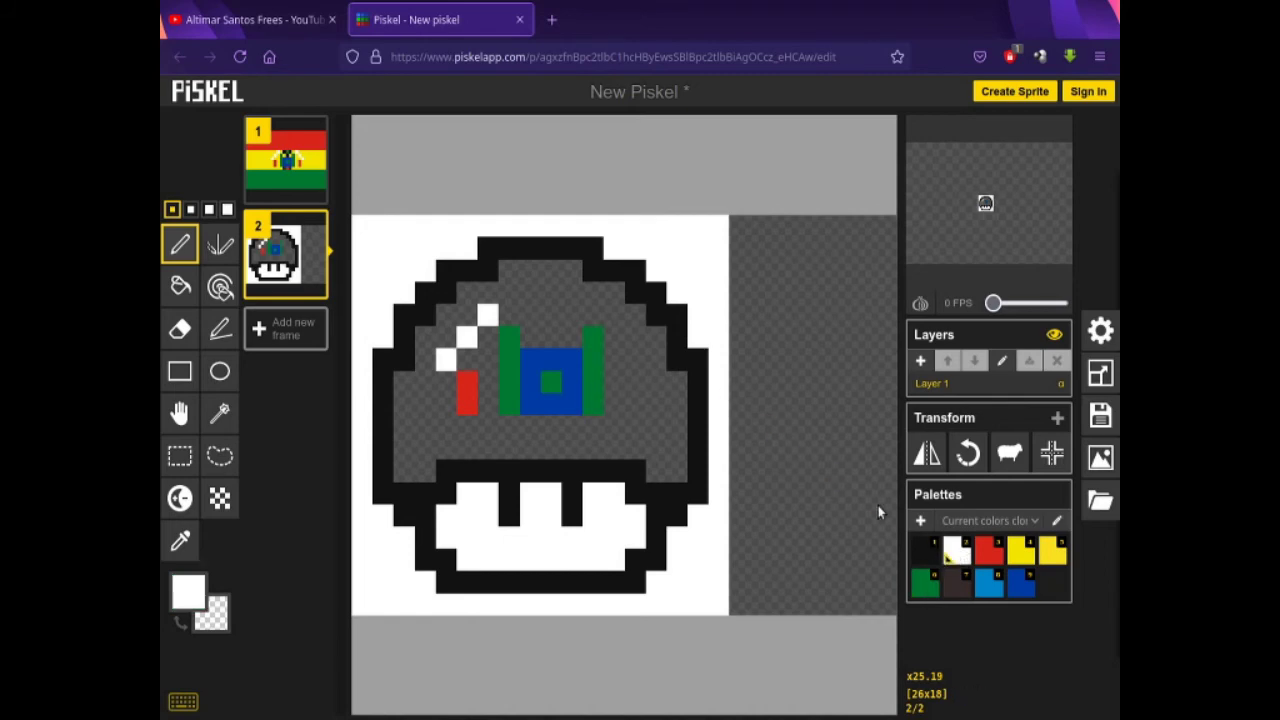
pyautogui.moveTo(613, 315); pyautogui.dragTo(636, 360)
pyautogui.rightClick(635, 358)
pyautogui.click(655, 358)
pyautogui.click(990, 558)
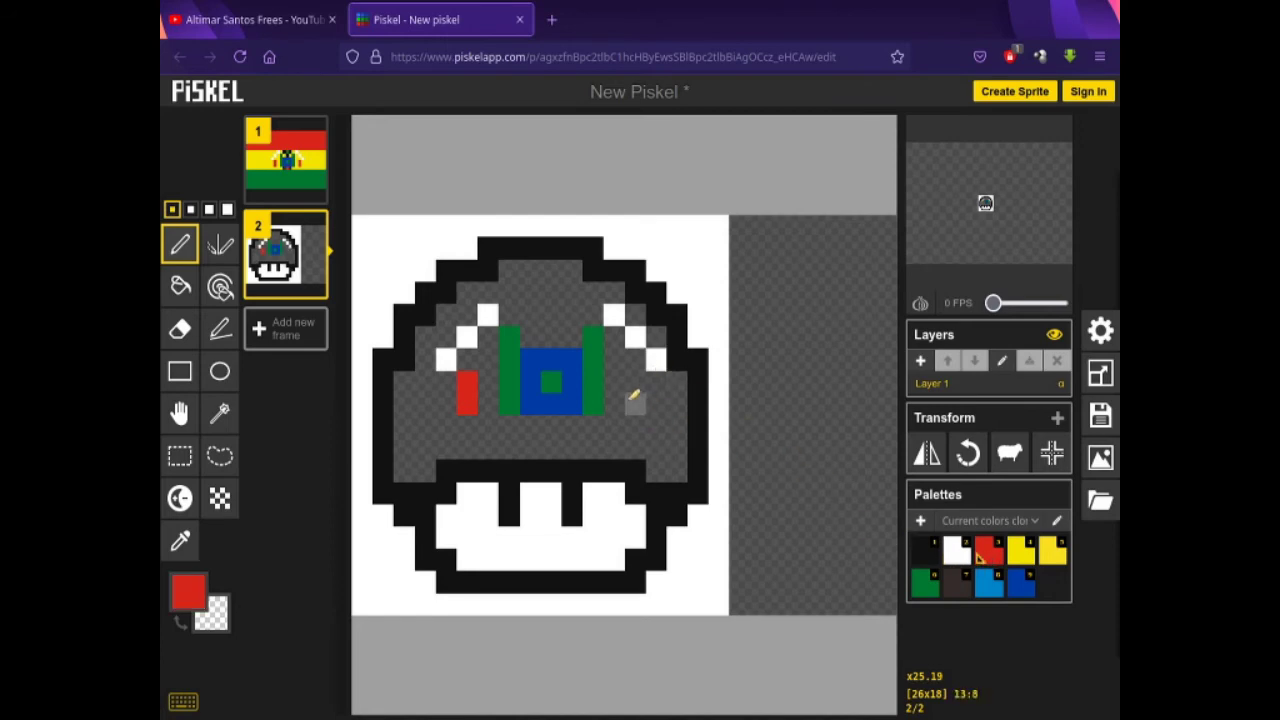
pyautogui.click(635, 381)
pyautogui.click(635, 403)
# Place a red pixel centred below the blue square with a dark brown pixel on each side
pyautogui.click(551, 426)
pyautogui.click(955, 596)
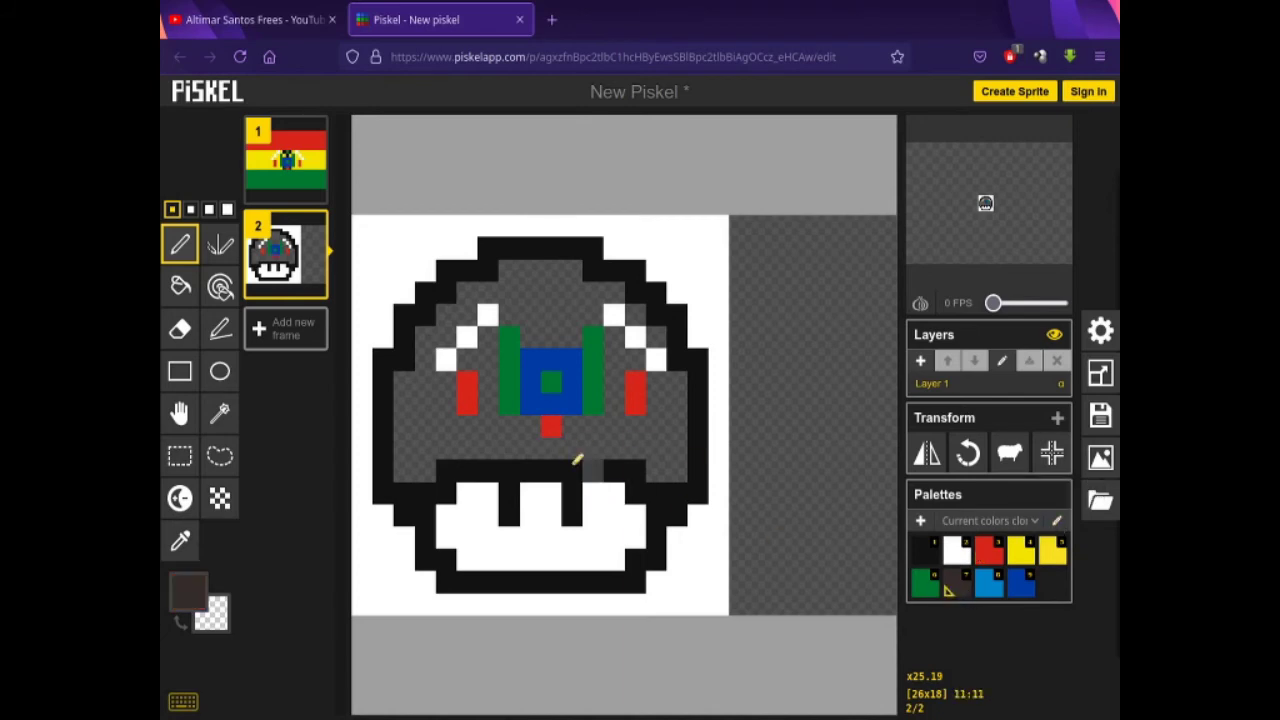
pyautogui.click(530, 426)
pyautogui.click(573, 426)
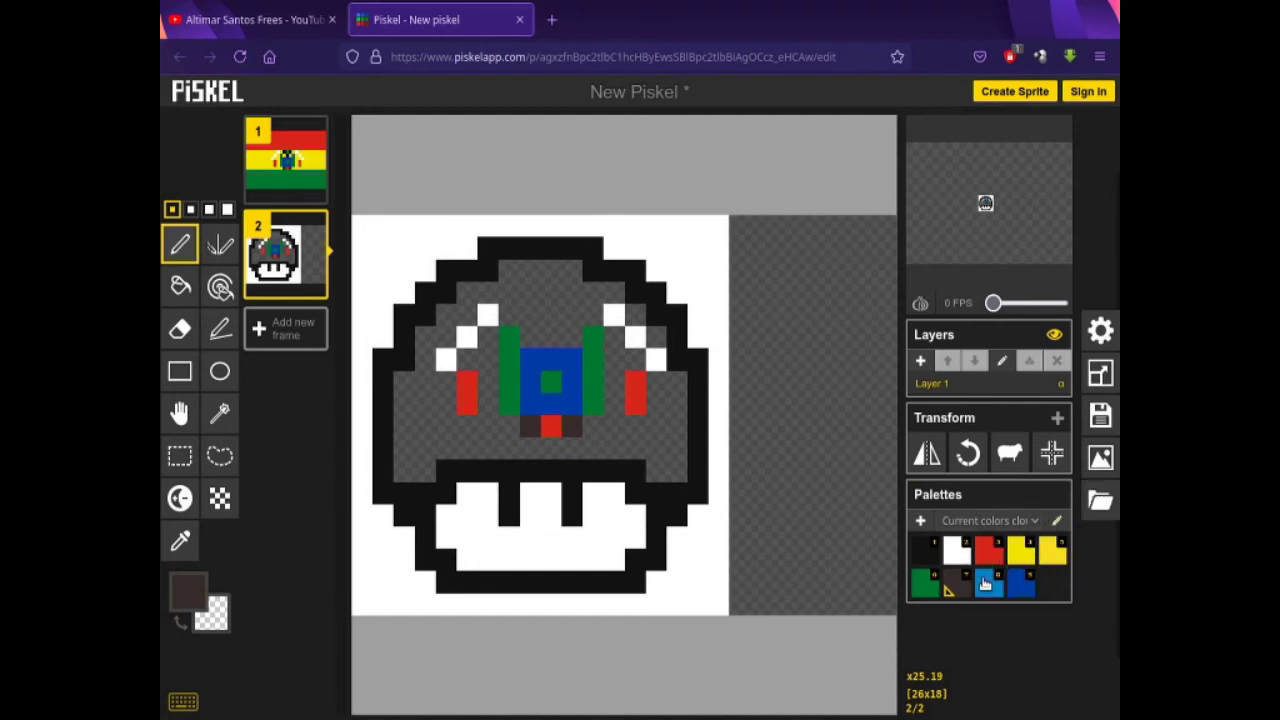
# Draw a three-pixel black V above the blue square and put a green pixel between its upper ends
pyautogui.click(930, 556)
pyautogui.click(550, 334)
pyautogui.click(572, 315)
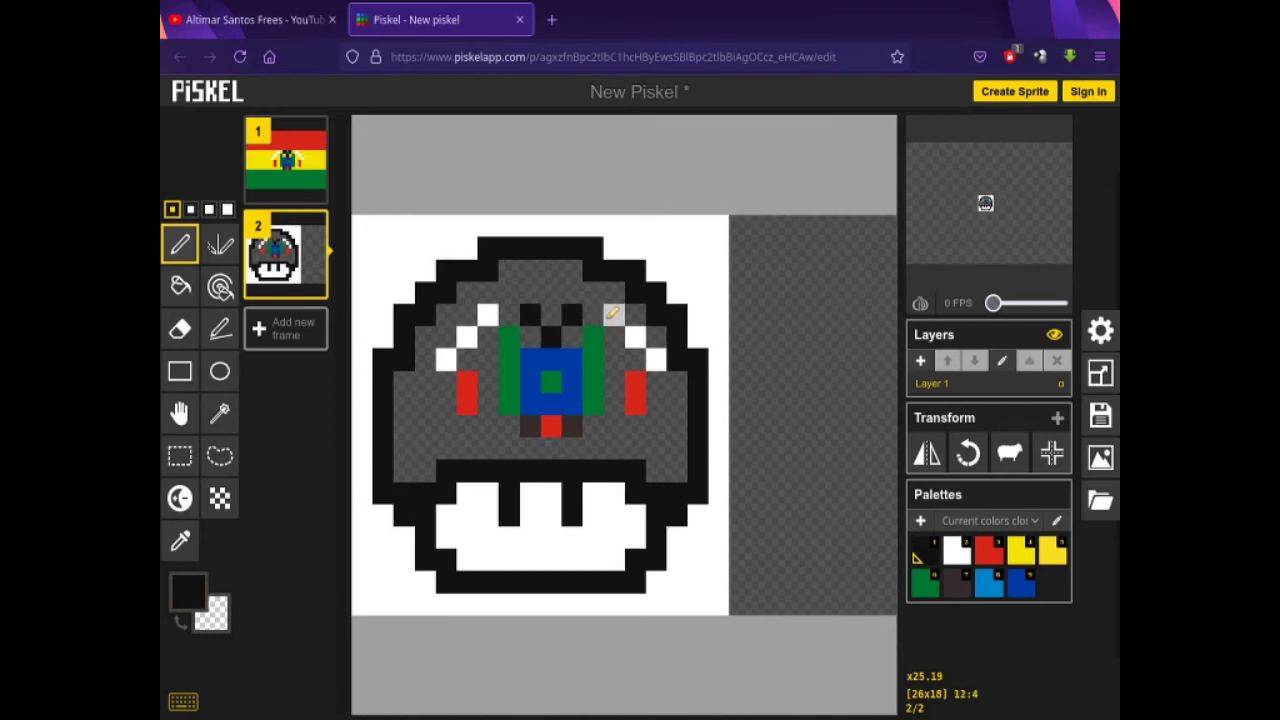
pyautogui.click(932, 582)
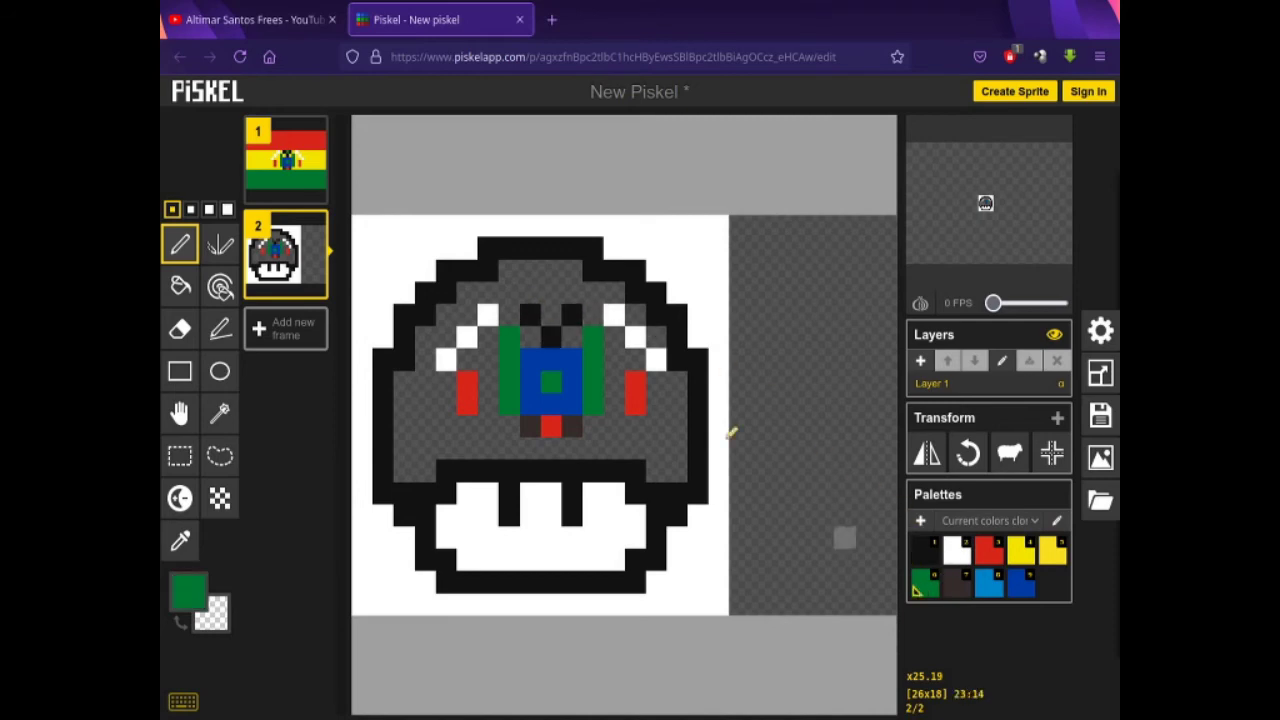
pyautogui.click(551, 314)
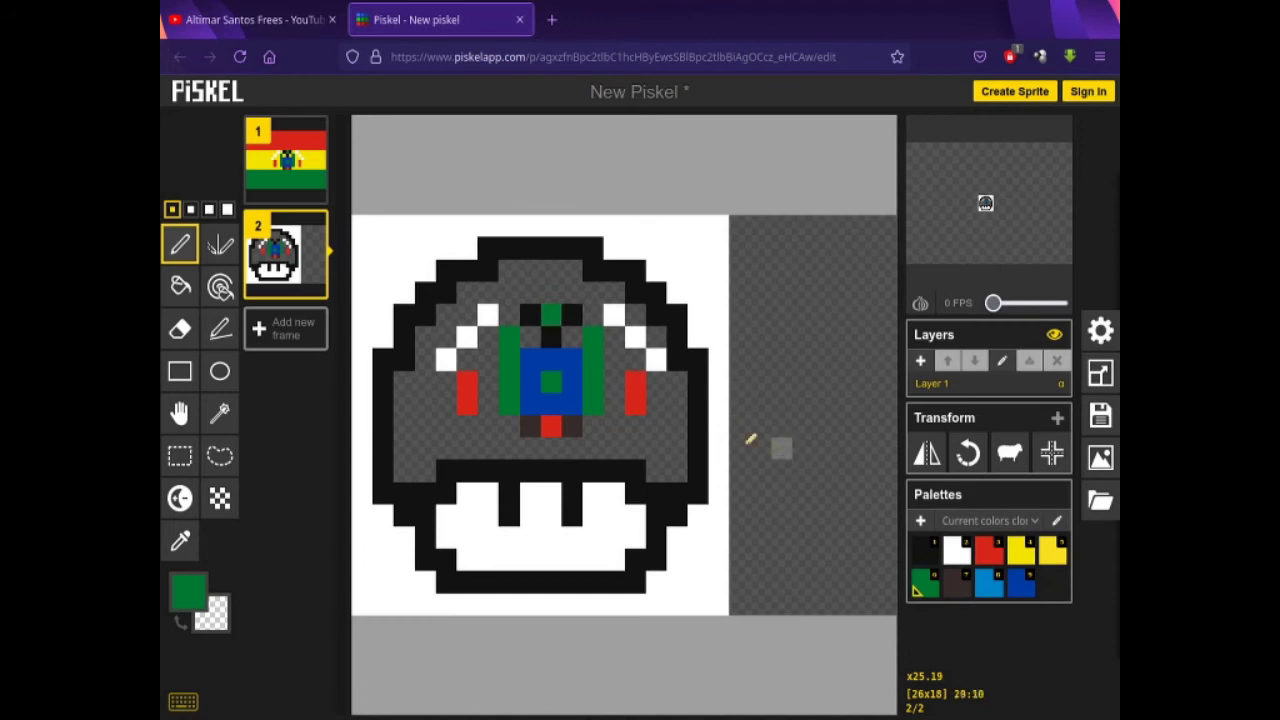
# Fill the cap's background with bright yellow and paint the leftover transparent pixels around the emblem in the same colour
pyautogui.click(181, 286)
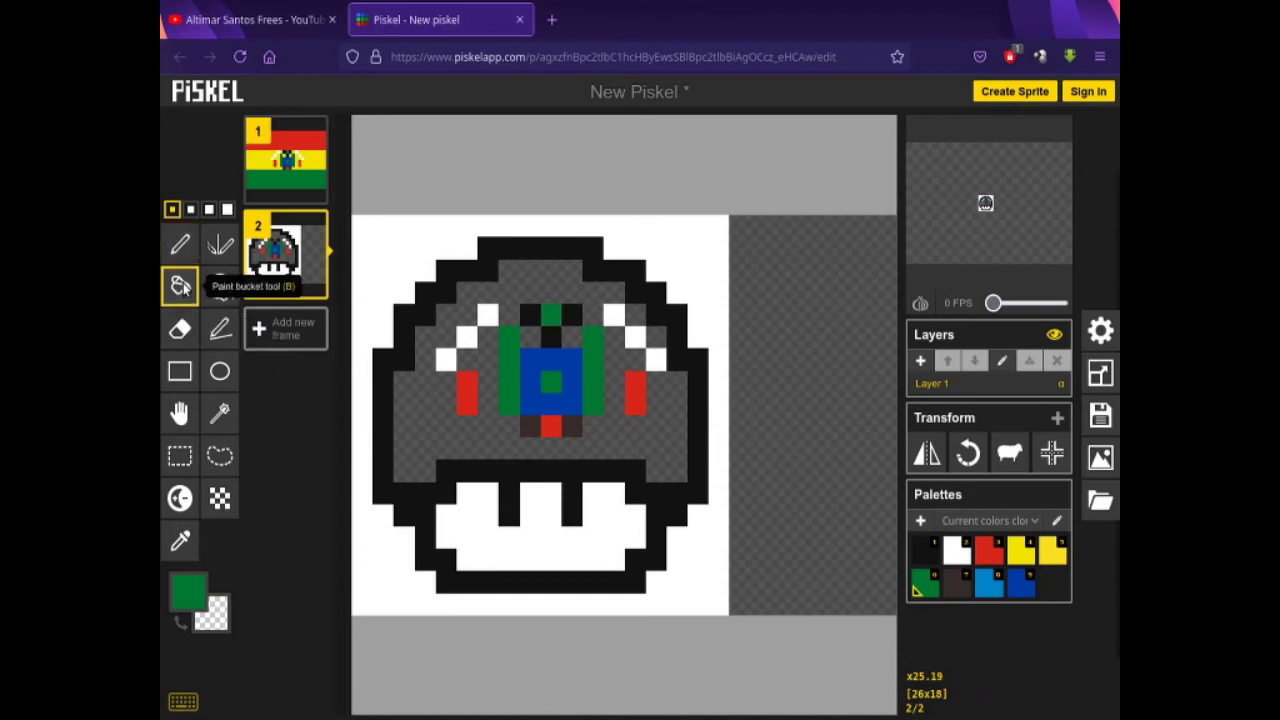
pyautogui.click(1020, 556)
pyautogui.click(446, 425)
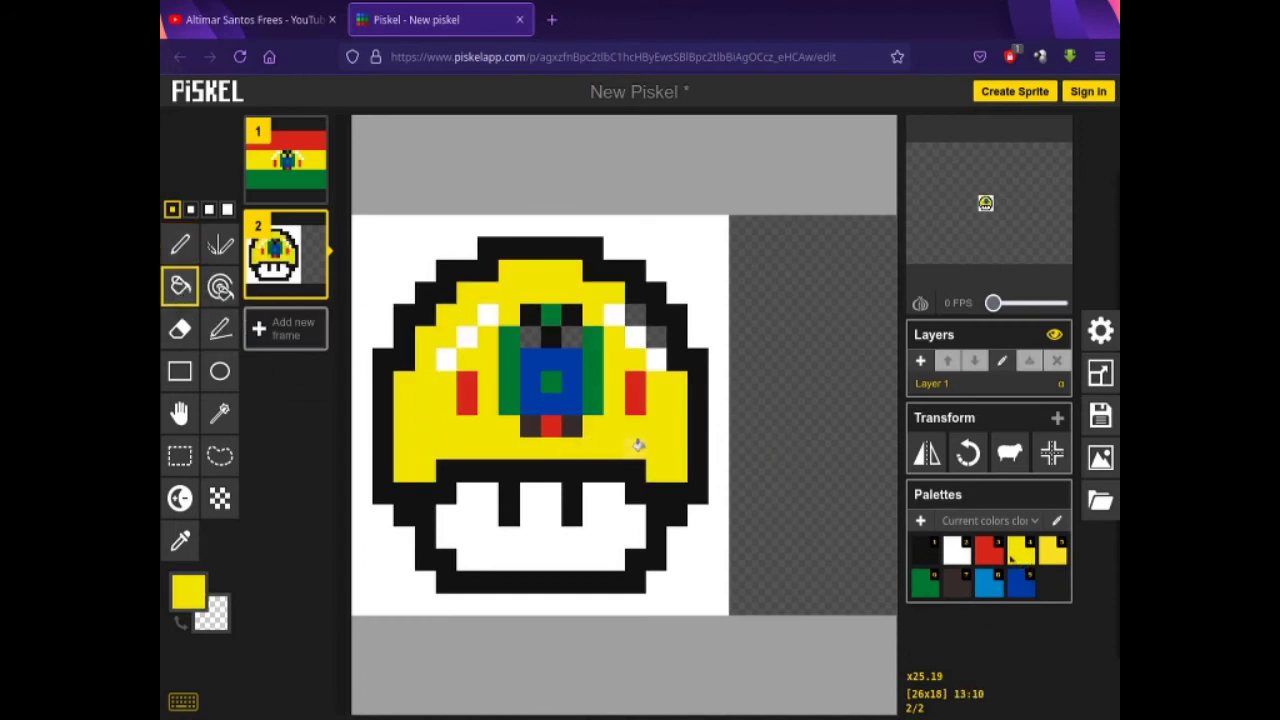
pyautogui.click(180, 244)
pyautogui.click(636, 315)
pyautogui.click(657, 336)
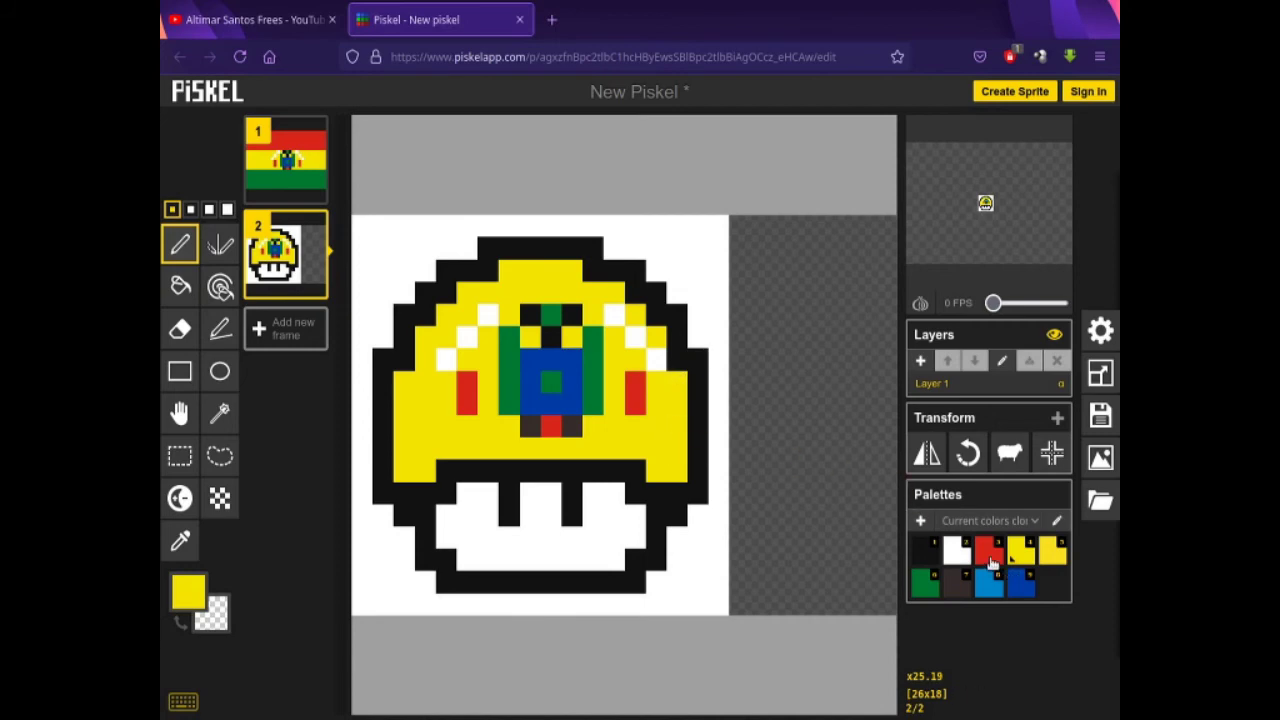
# Paint the top two rows inside the cap red
pyautogui.click(989, 561)
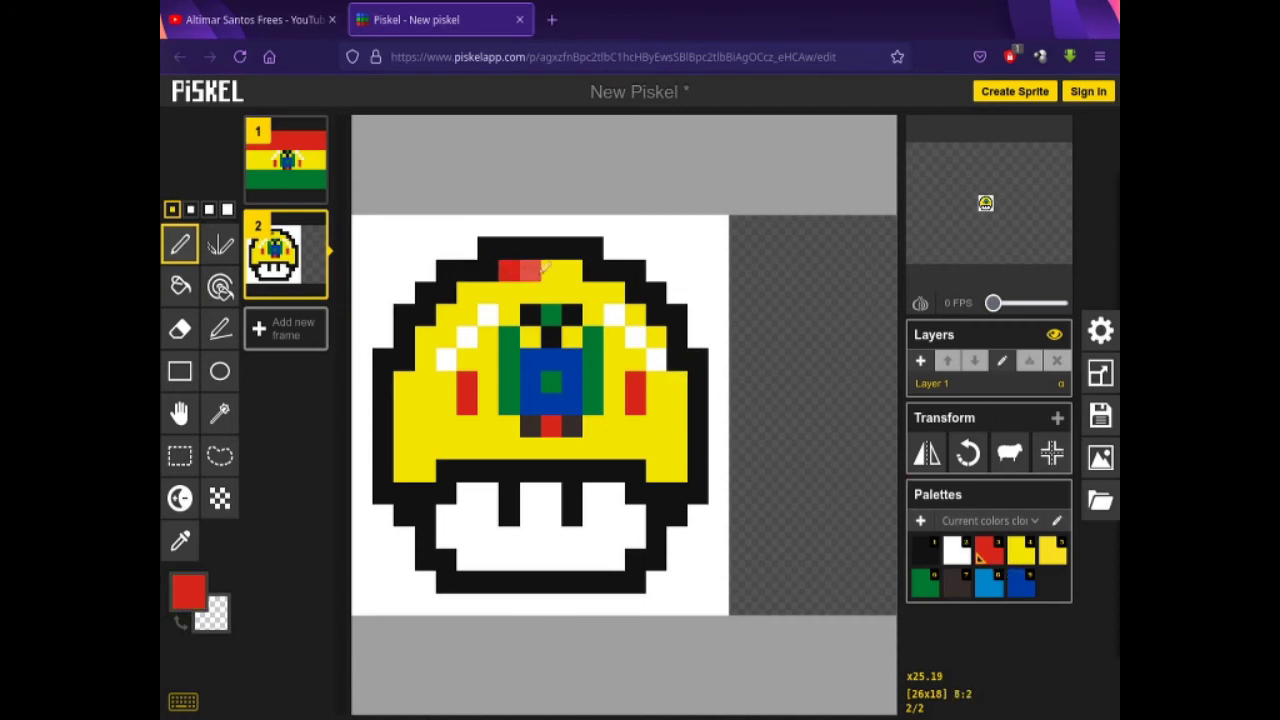
pyautogui.click(565, 266)
pyautogui.moveTo(472, 288); pyautogui.dragTo(605, 288)
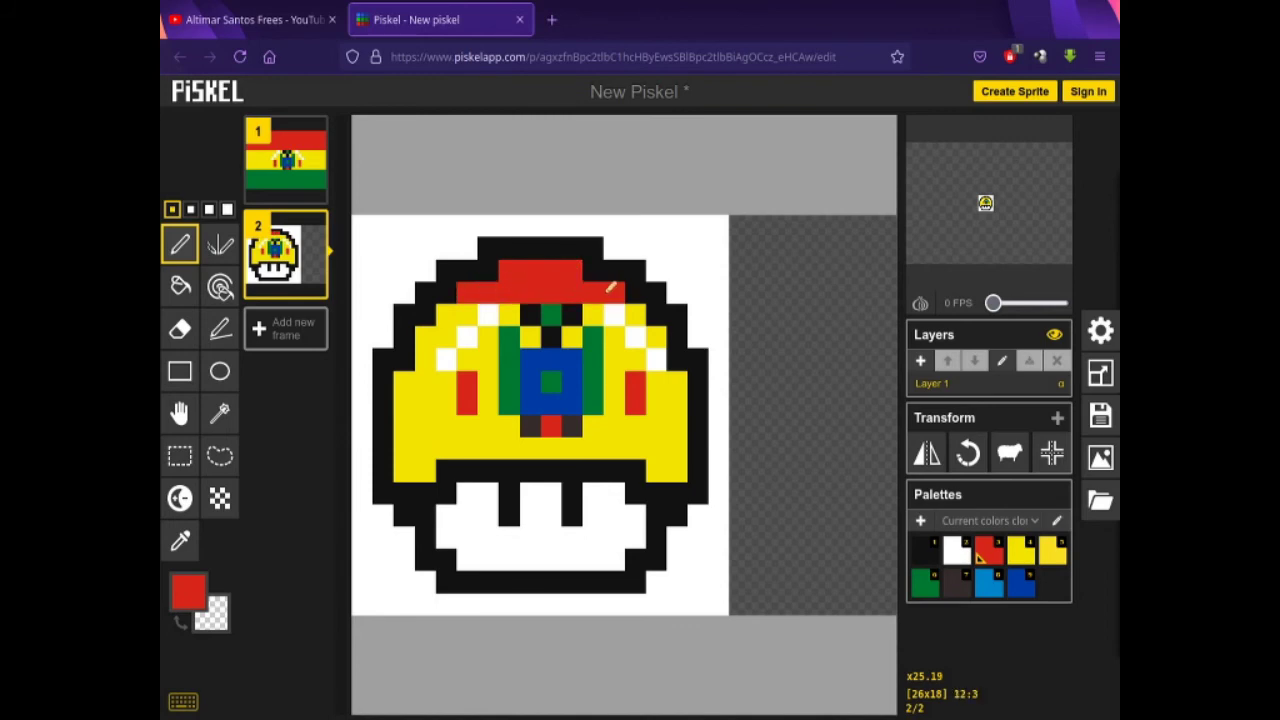
# Paint a green band across the bottom row of the cap, including the two-pixel corners below it on both sides
pyautogui.click(925, 588)
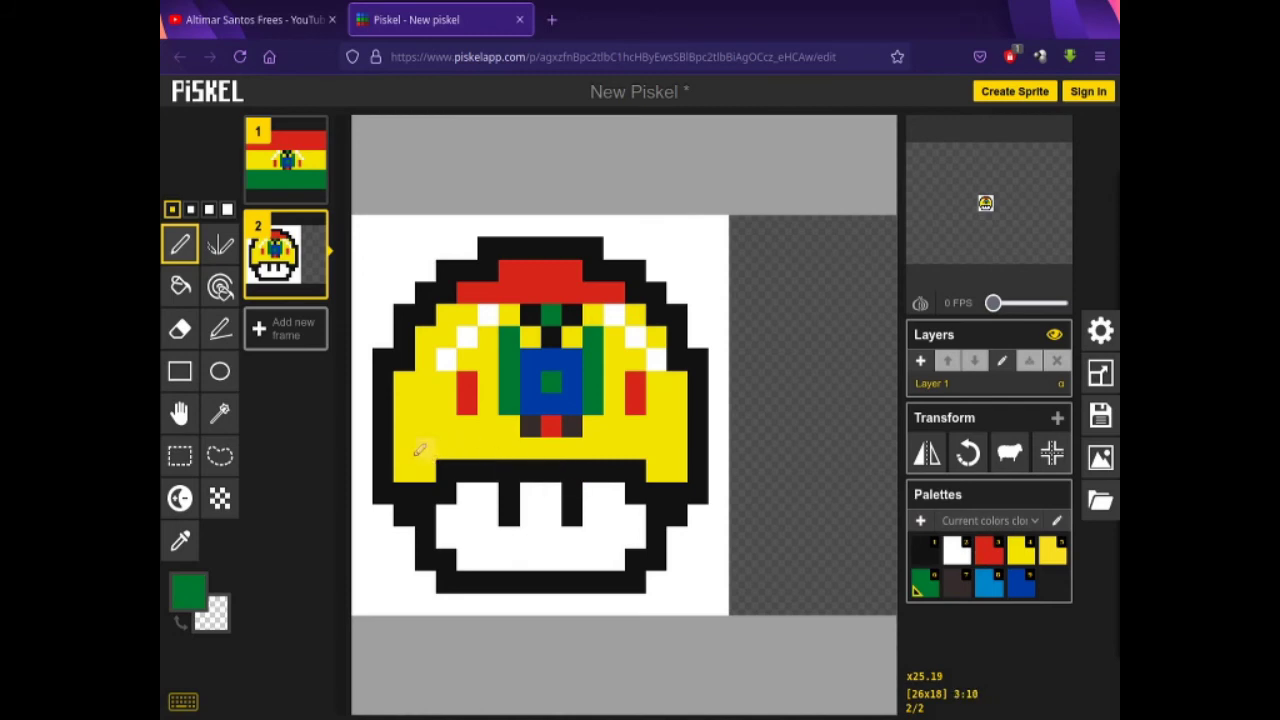
pyautogui.moveTo(412, 447)
pyautogui.mouseDown()
pyautogui.moveTo(536, 441)
pyautogui.moveTo(663, 452)
pyautogui.moveTo(680, 466)
pyautogui.mouseUp()
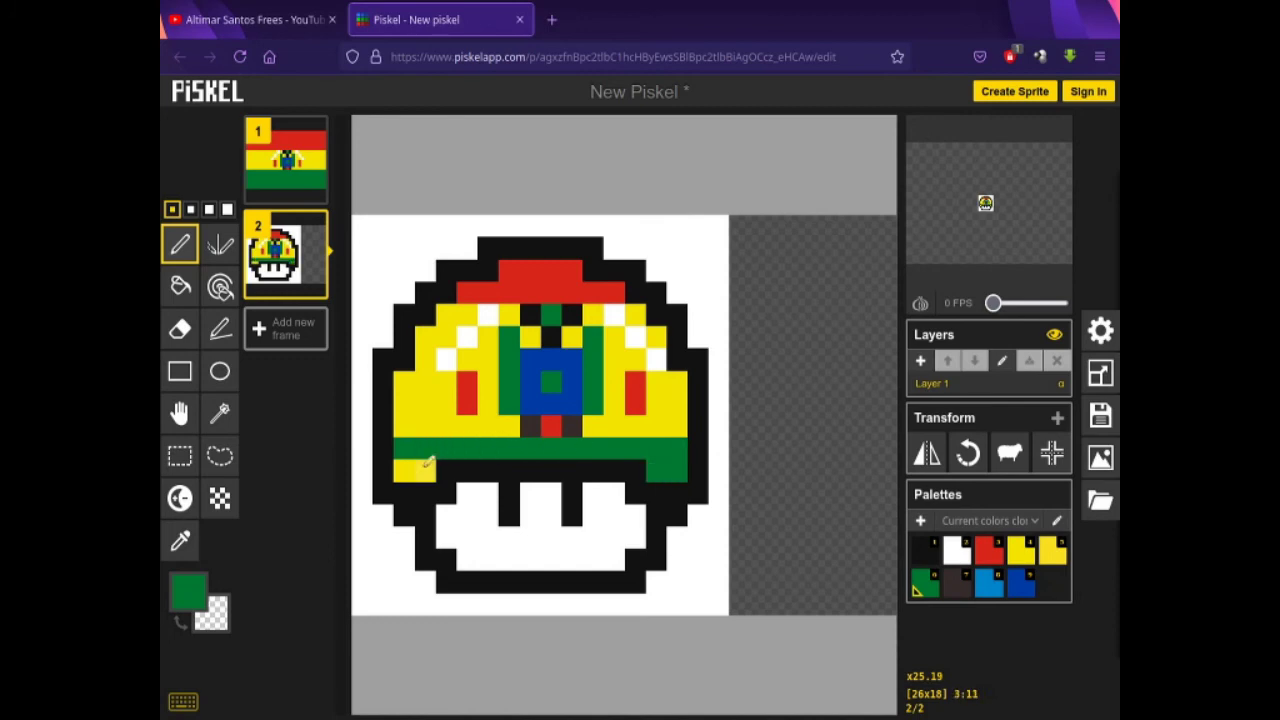
pyautogui.click(405, 470)
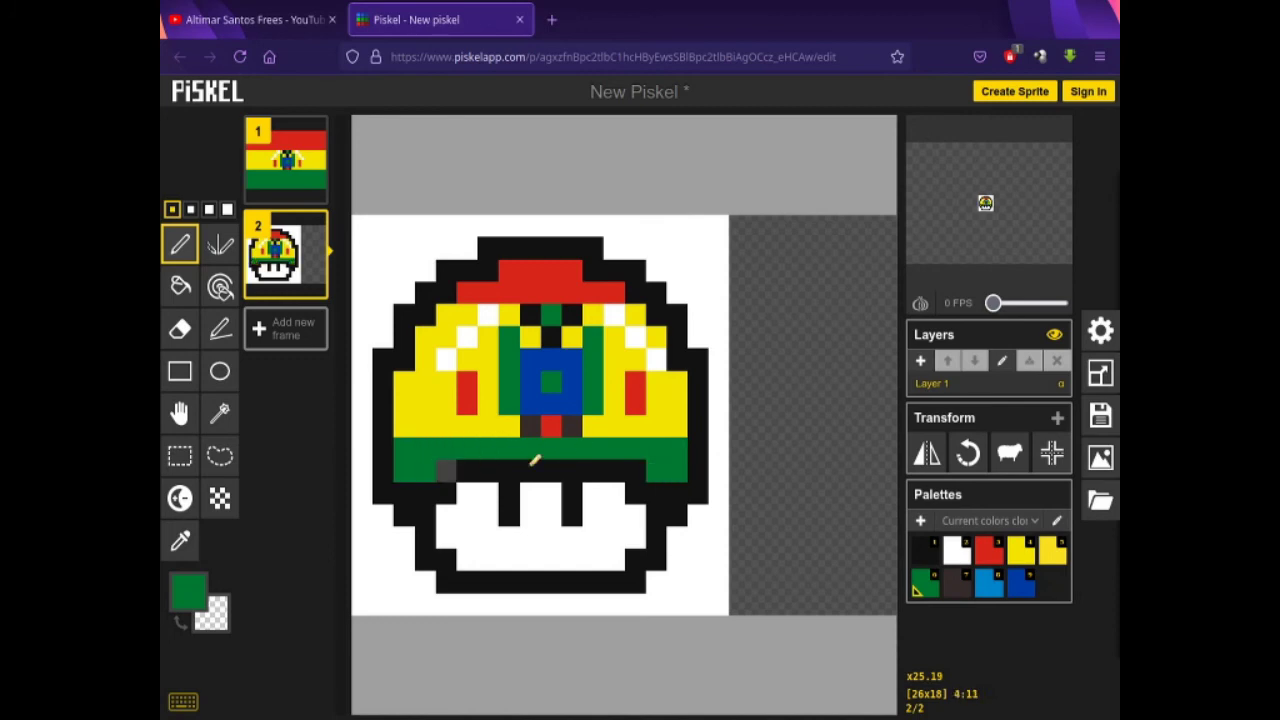
# Refill the cap's yellow background with the warmer yellow from the palette and return to the Pen tool
pyautogui.click(1049, 556)
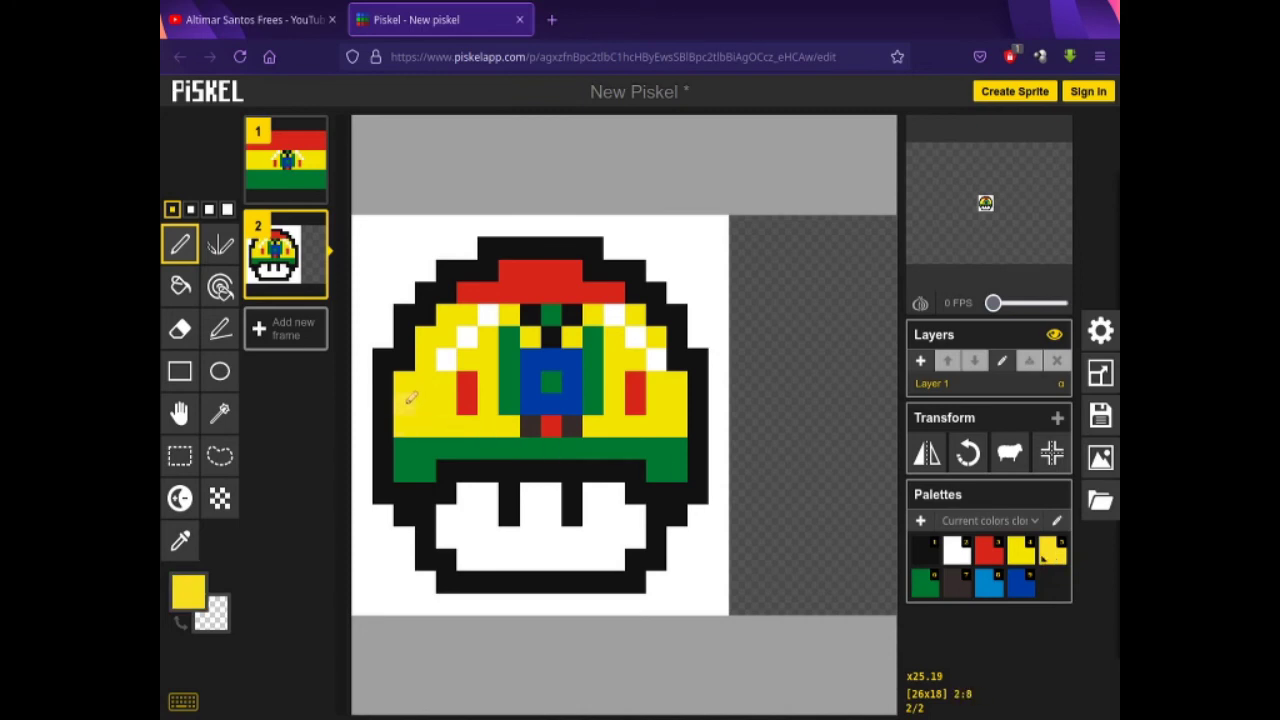
pyautogui.click(180, 286)
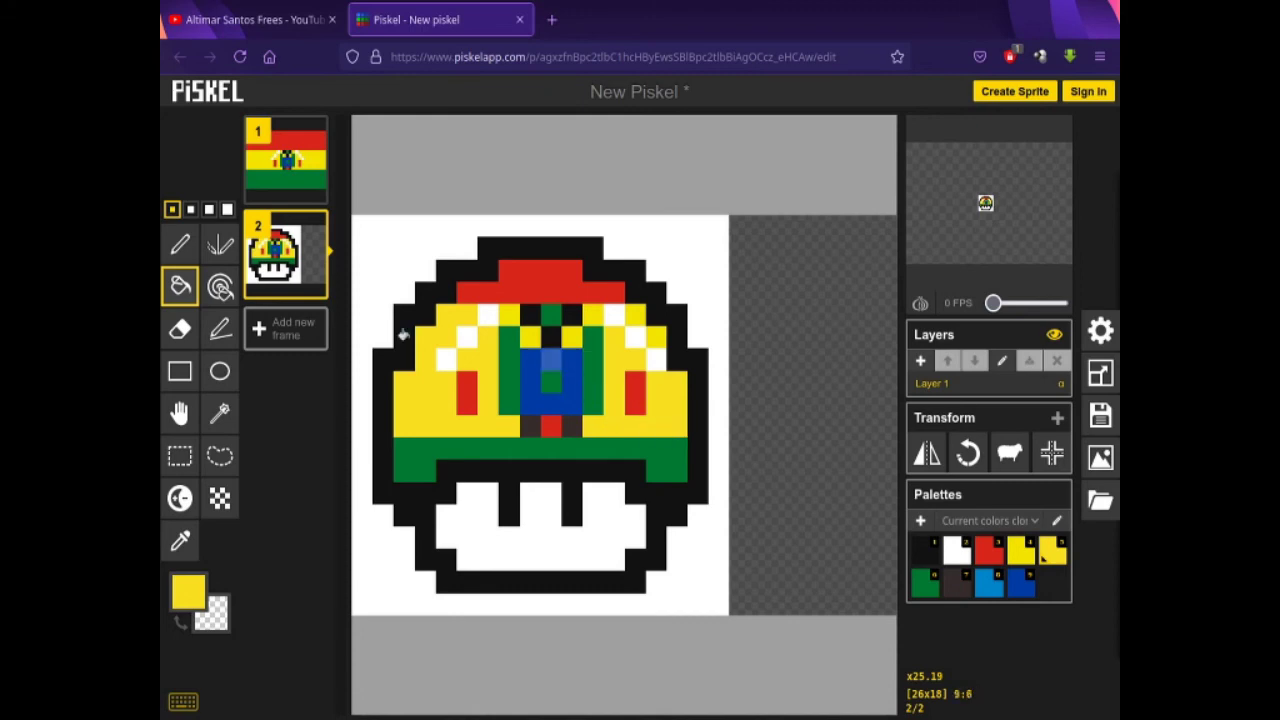
pyautogui.click(180, 244)
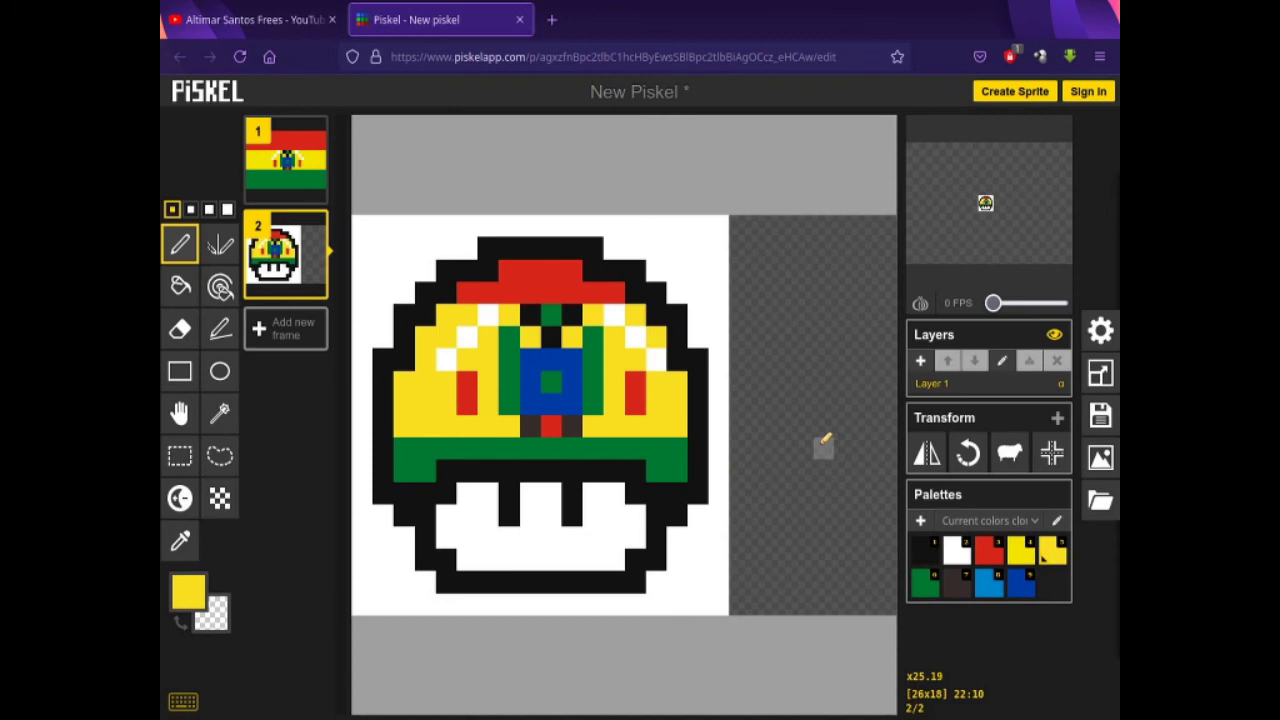
# Check frame 1's flag against the mushroom and repaint the black outline around the cap's red section in red
pyautogui.click(281, 178)
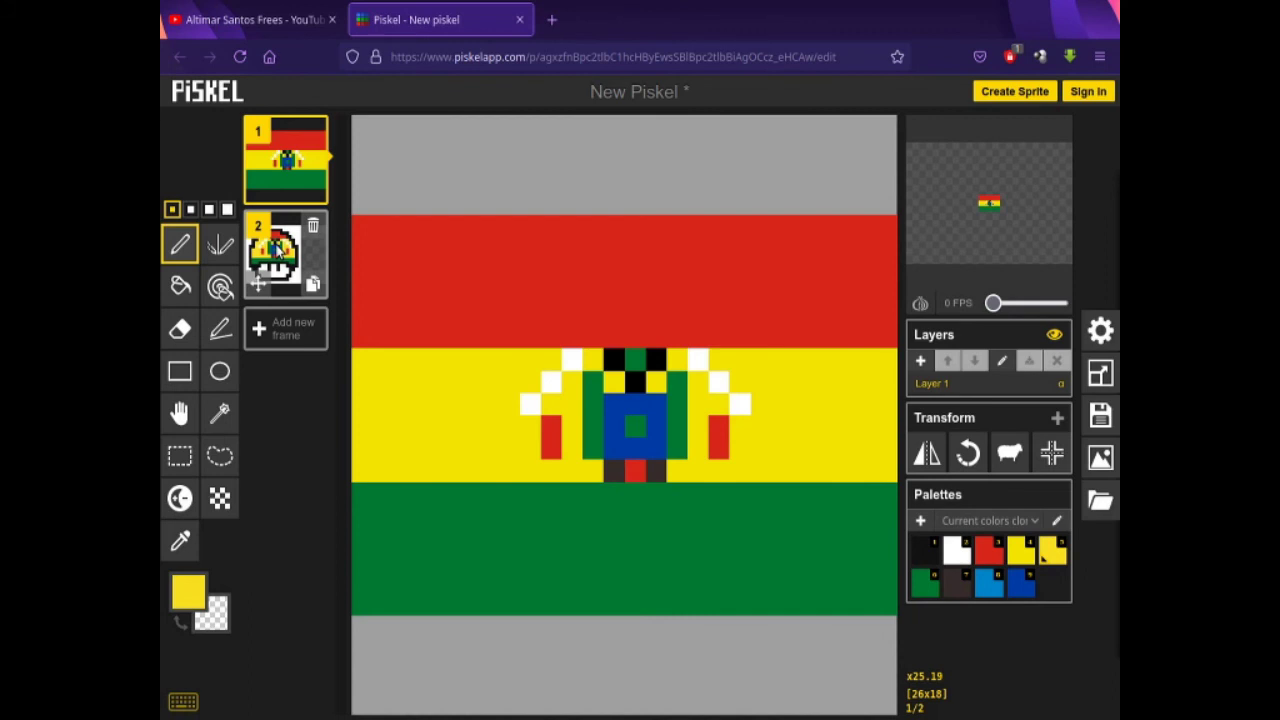
pyautogui.click(279, 250)
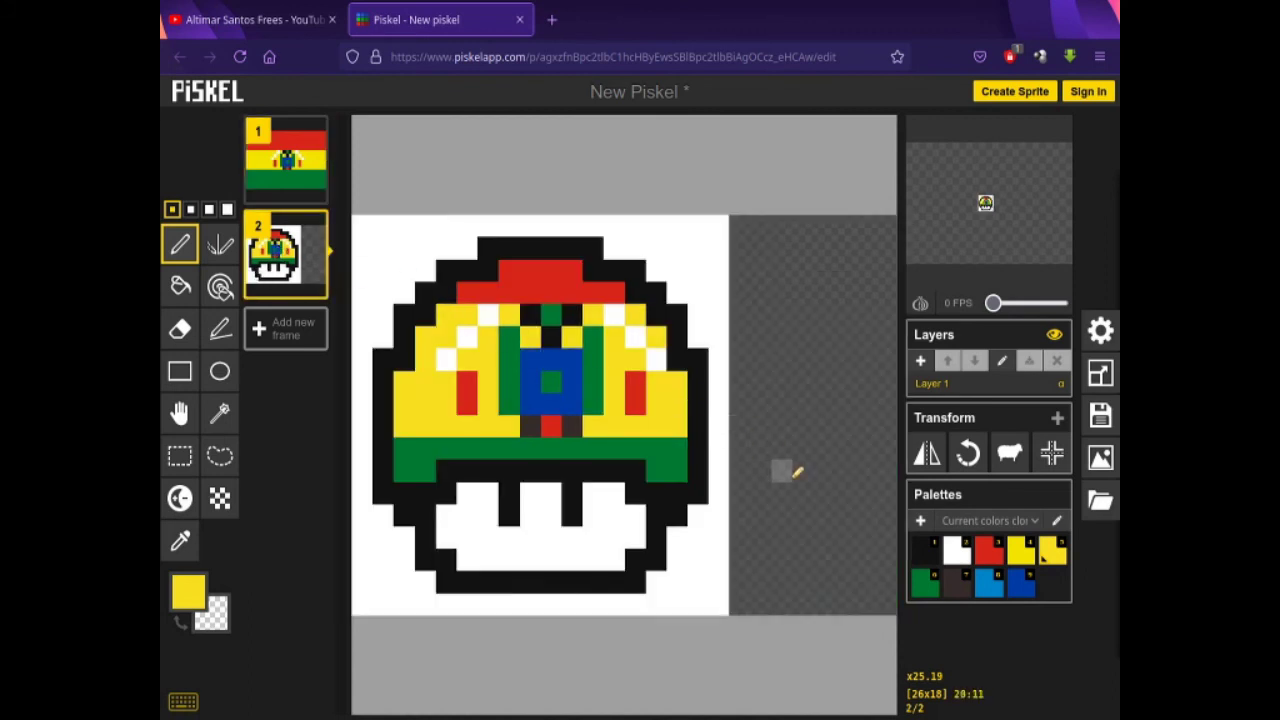
pyautogui.click(989, 558)
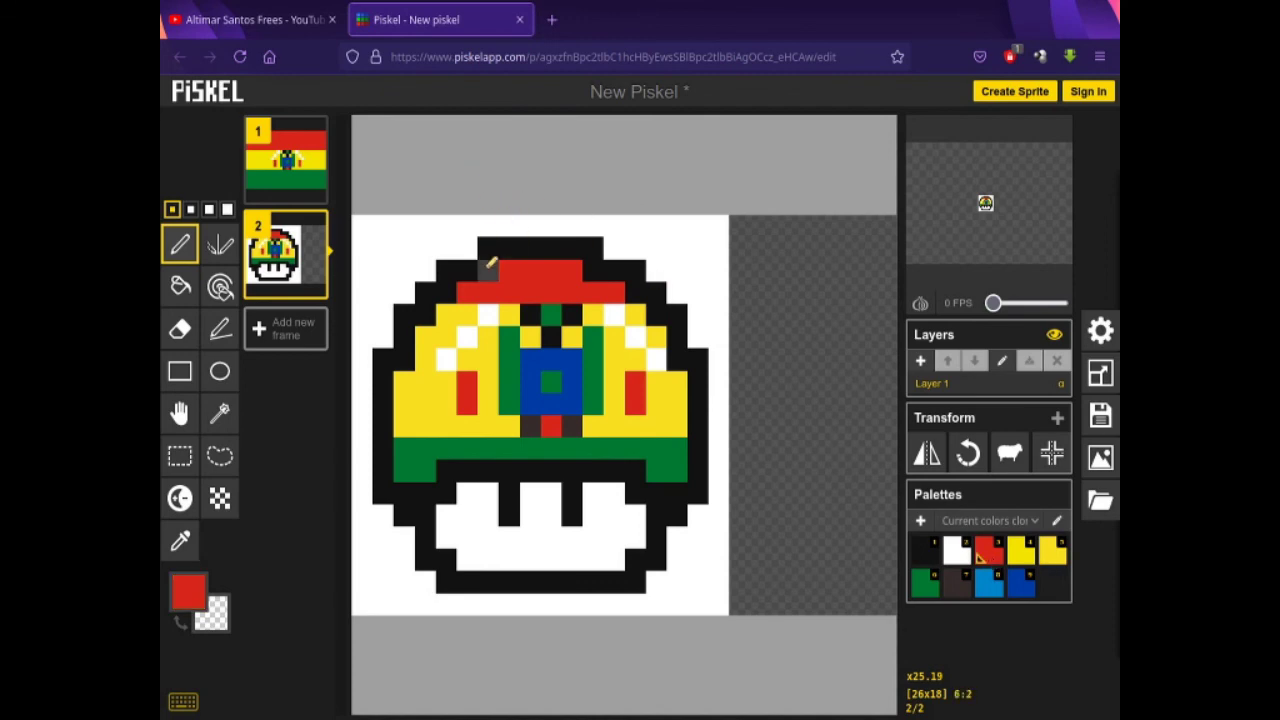
pyautogui.moveTo(490, 246); pyautogui.dragTo(596, 247)
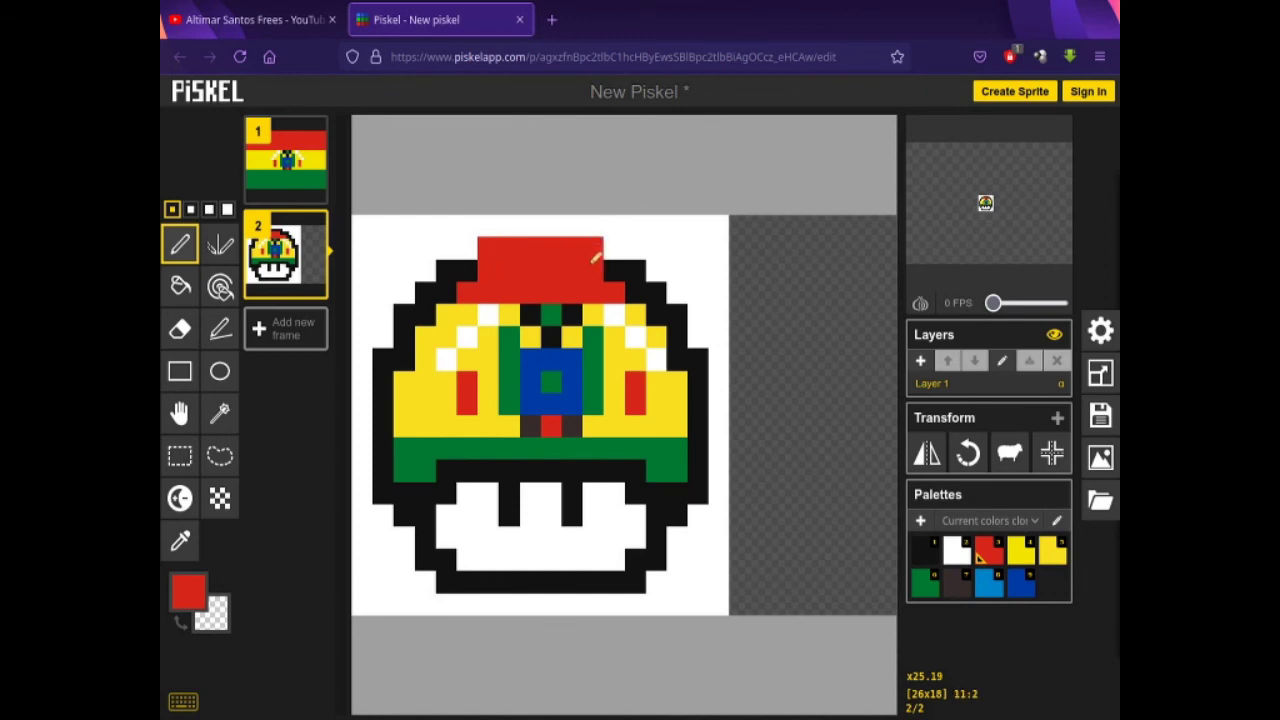
pyautogui.click(617, 266)
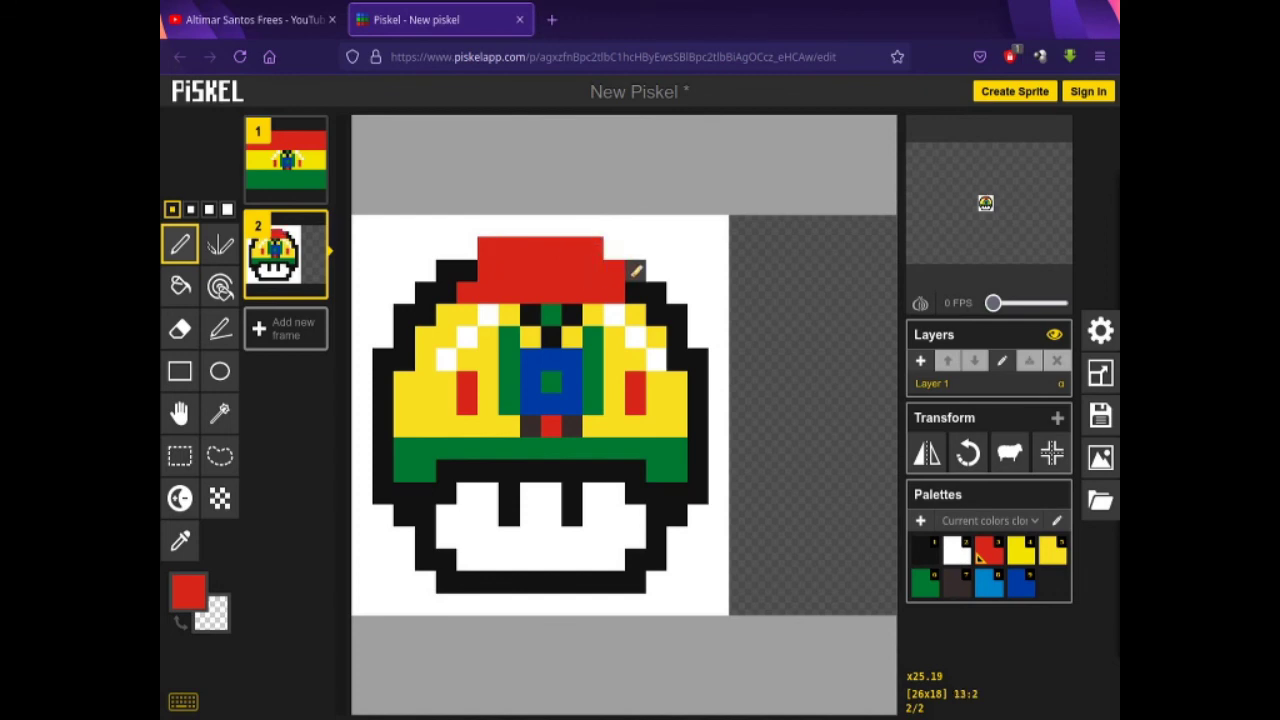
pyautogui.moveTo(634, 275)
pyautogui.mouseDown()
pyautogui.moveTo(650, 292)
pyautogui.moveTo(593, 293)
pyautogui.mouseUp()
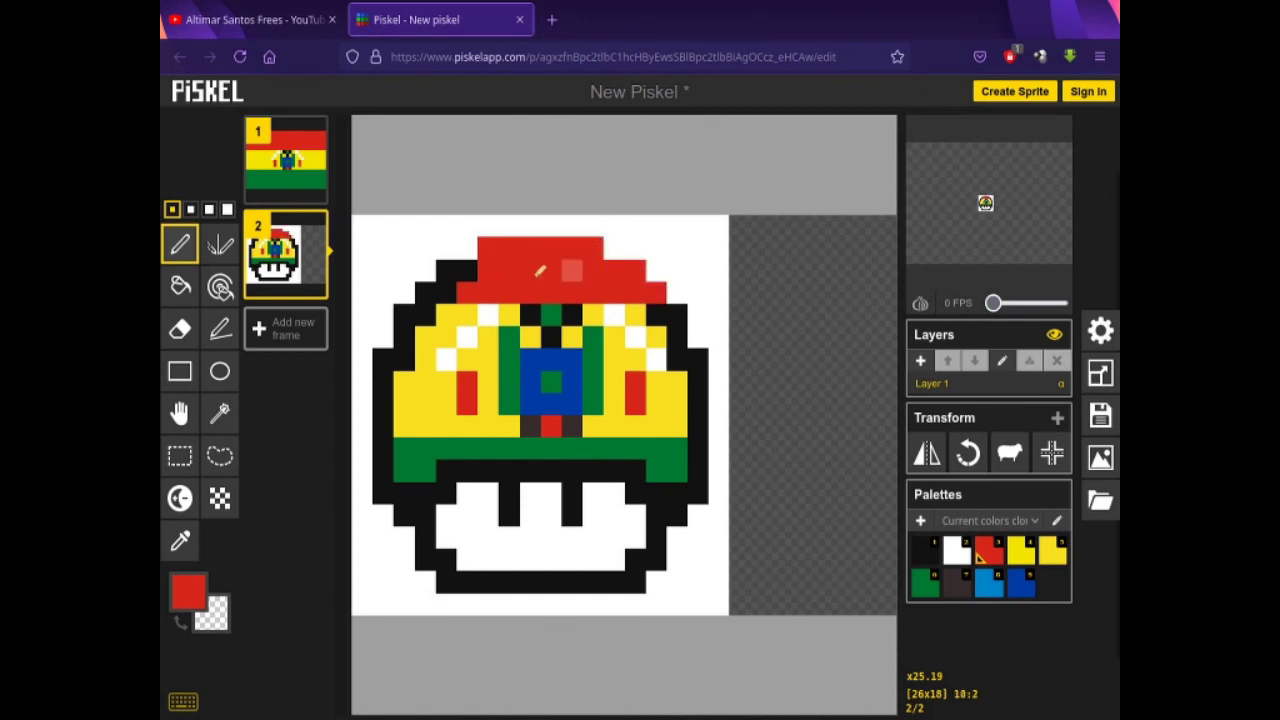
pyautogui.moveTo(447, 292); pyautogui.dragTo(428, 289)
pyautogui.click(471, 266)
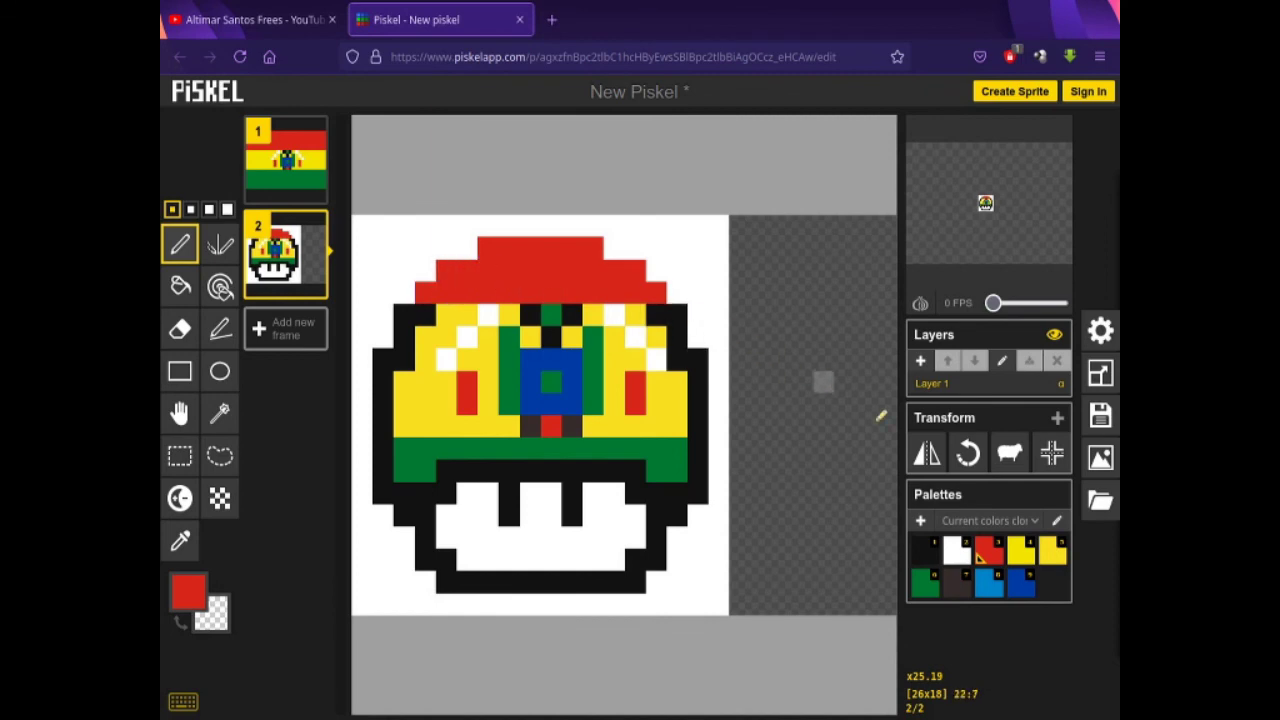
# Repaint the black outline on both sides of the cap's yellow section in the warmer yellow
pyautogui.click(1048, 558)
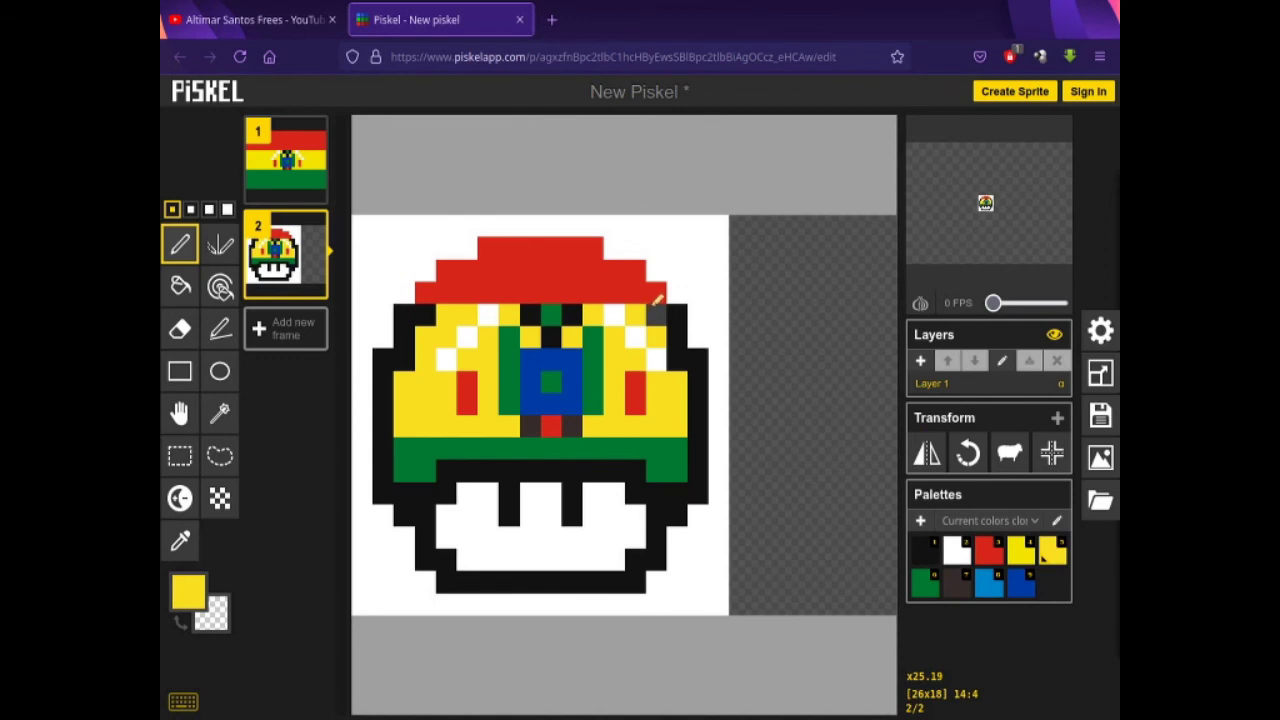
pyautogui.click(676, 310)
pyautogui.click(677, 359)
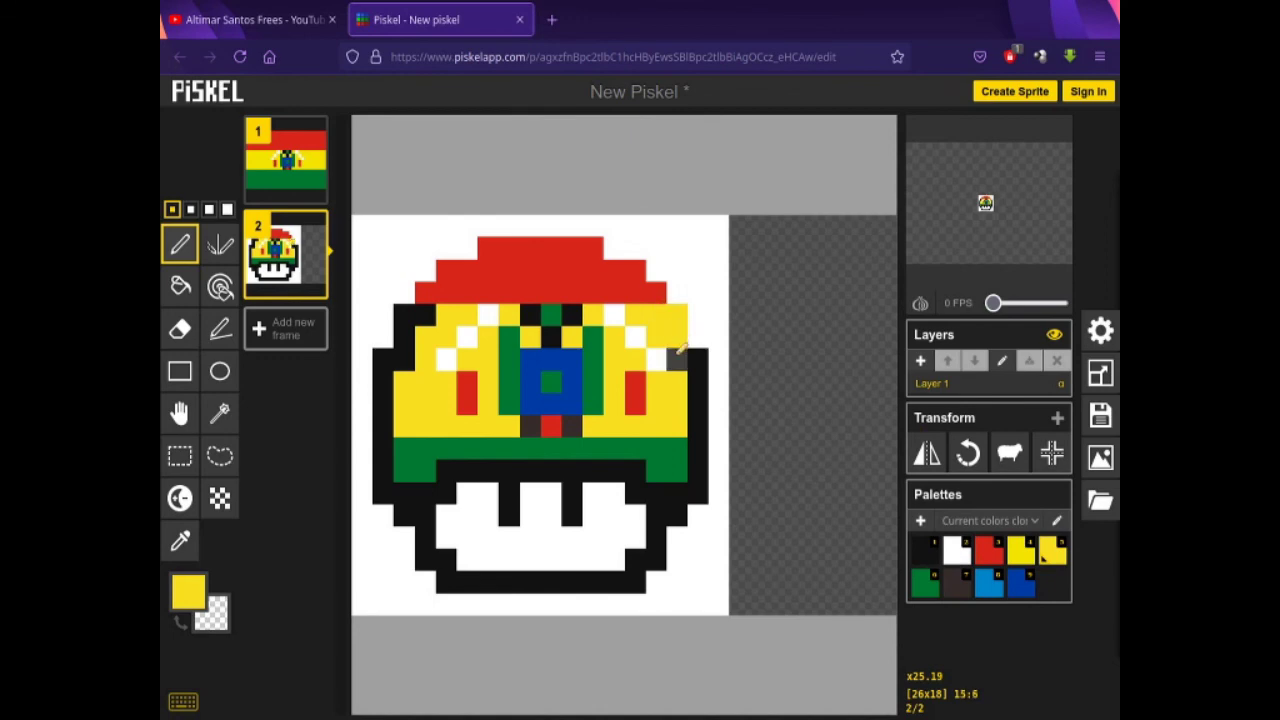
pyautogui.click(698, 358)
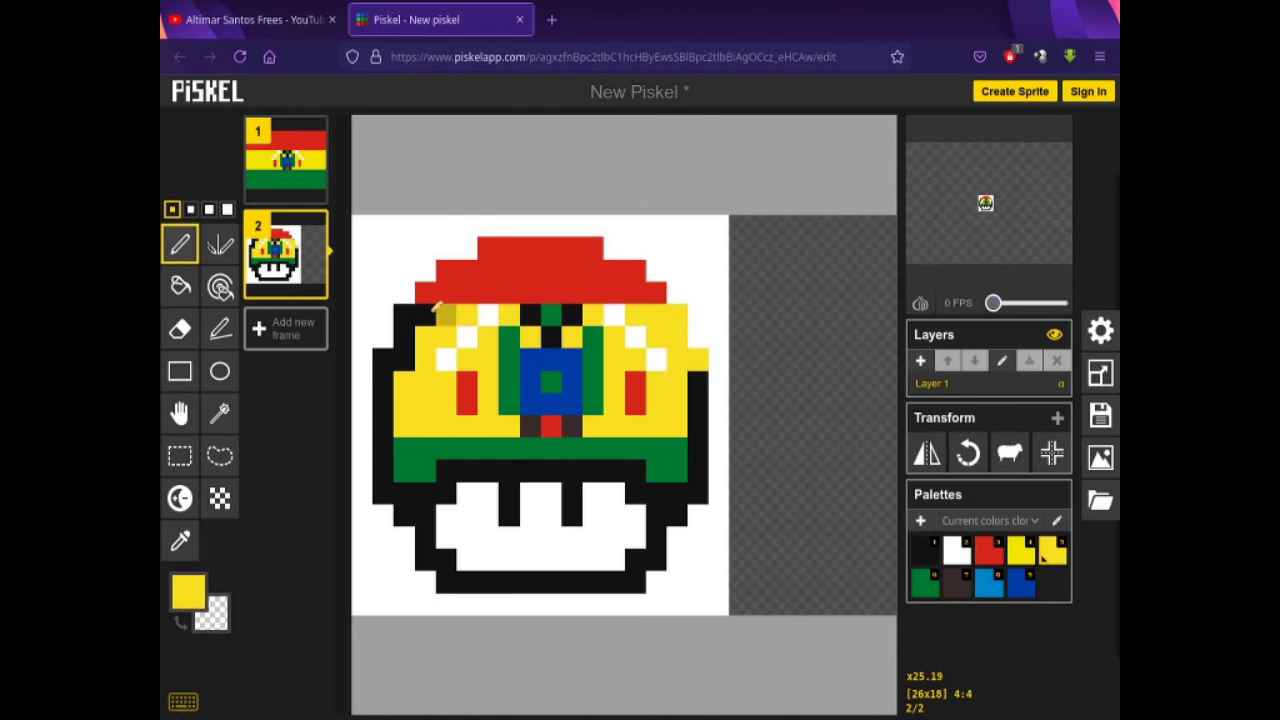
pyautogui.click(404, 312)
pyautogui.click(406, 335)
pyautogui.moveTo(405, 350)
pyautogui.mouseDown()
pyautogui.moveTo(383, 360)
pyautogui.moveTo(383, 406)
pyautogui.mouseUp()
pyautogui.click(383, 421)
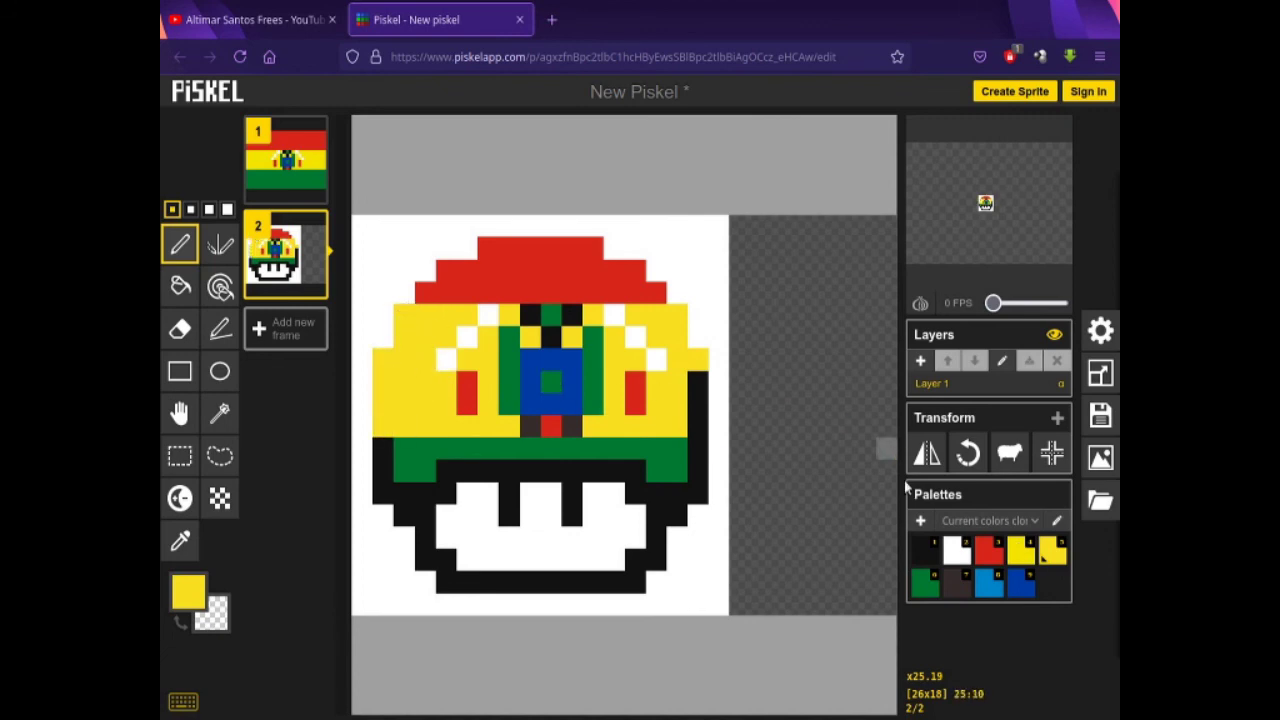
pyautogui.moveTo(697, 370); pyautogui.dragTo(700, 398)
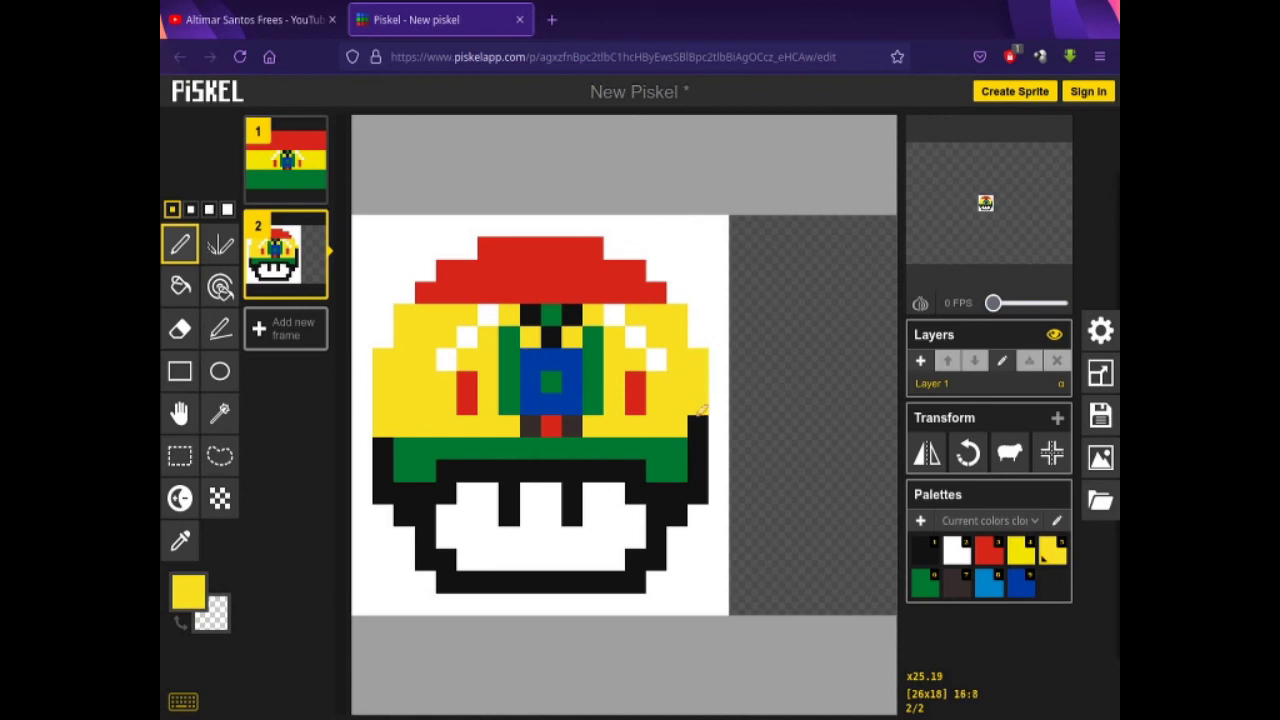
pyautogui.click(699, 425)
# Repaint the black outline beside the cap's green band and the black row directly beneath it in green
pyautogui.click(924, 582)
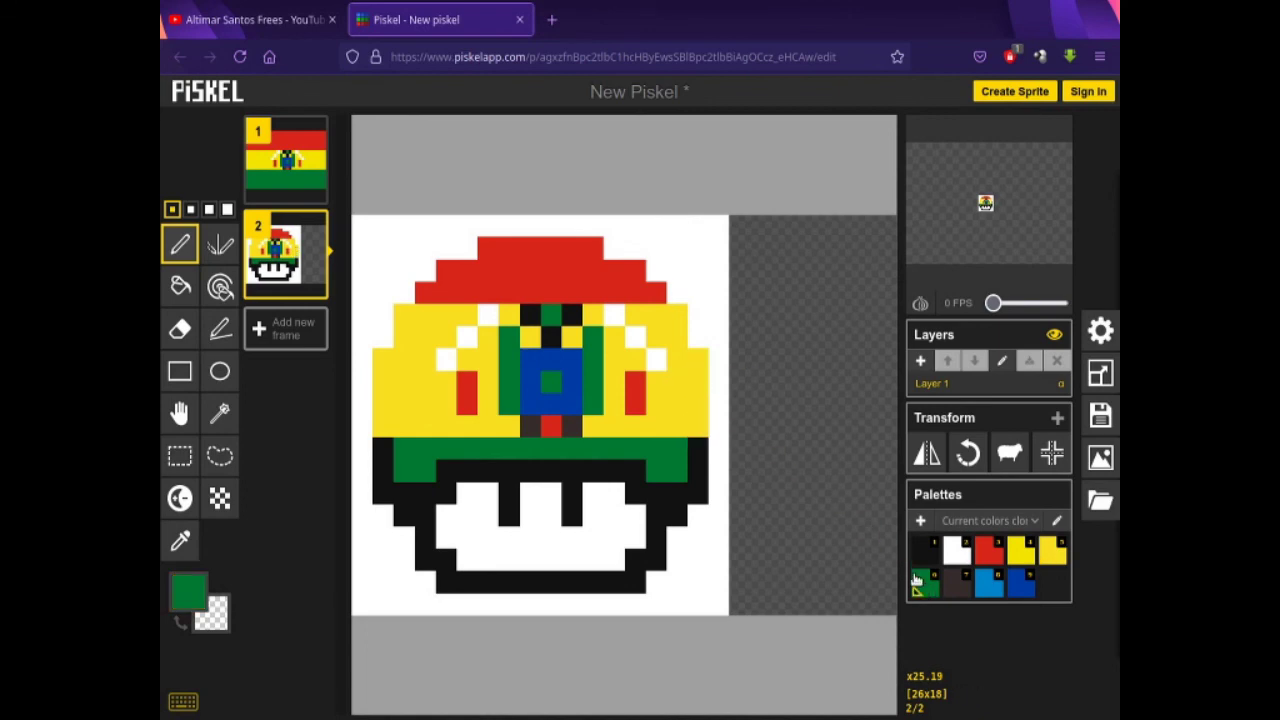
pyautogui.click(700, 448)
pyautogui.click(384, 450)
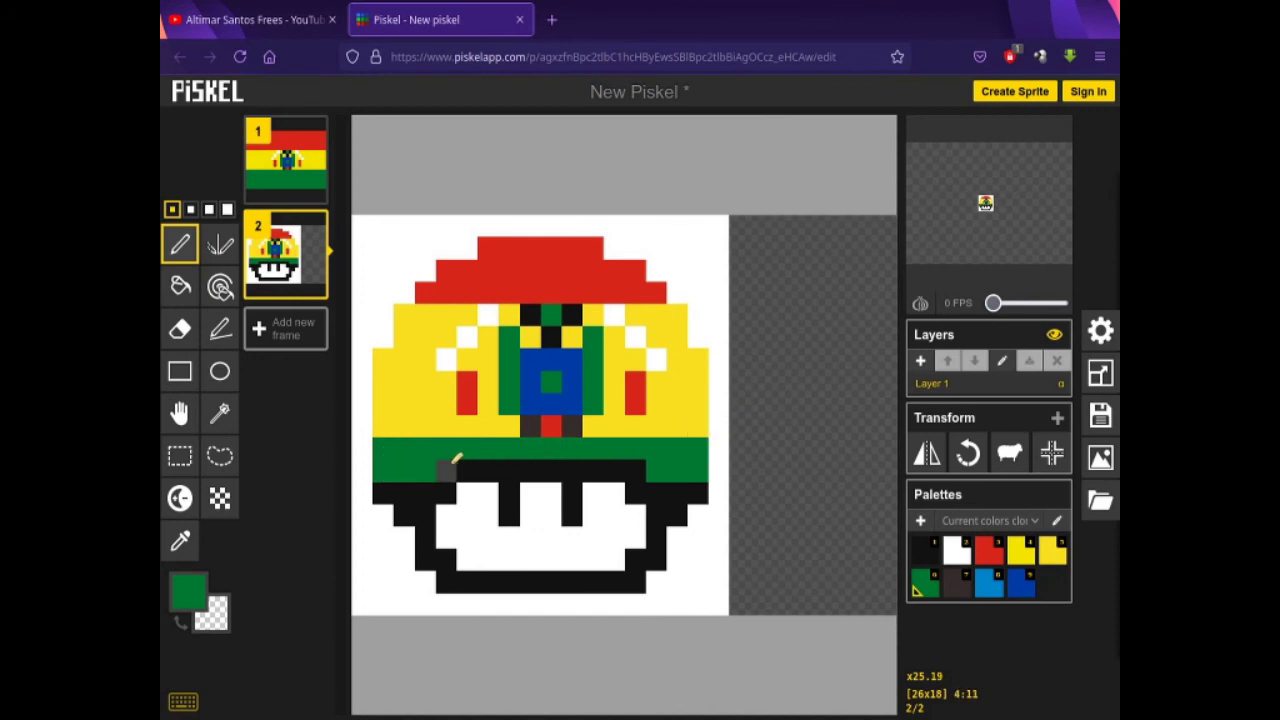
pyautogui.moveTo(465, 460); pyautogui.dragTo(650, 460)
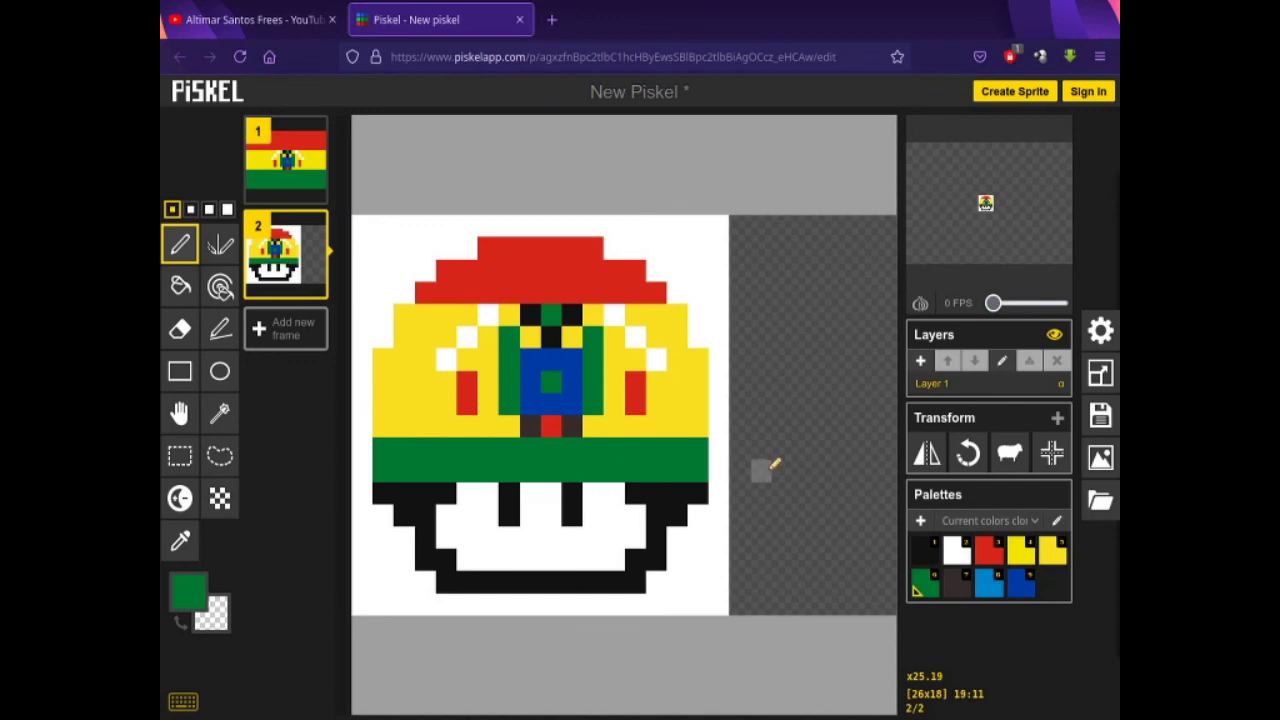